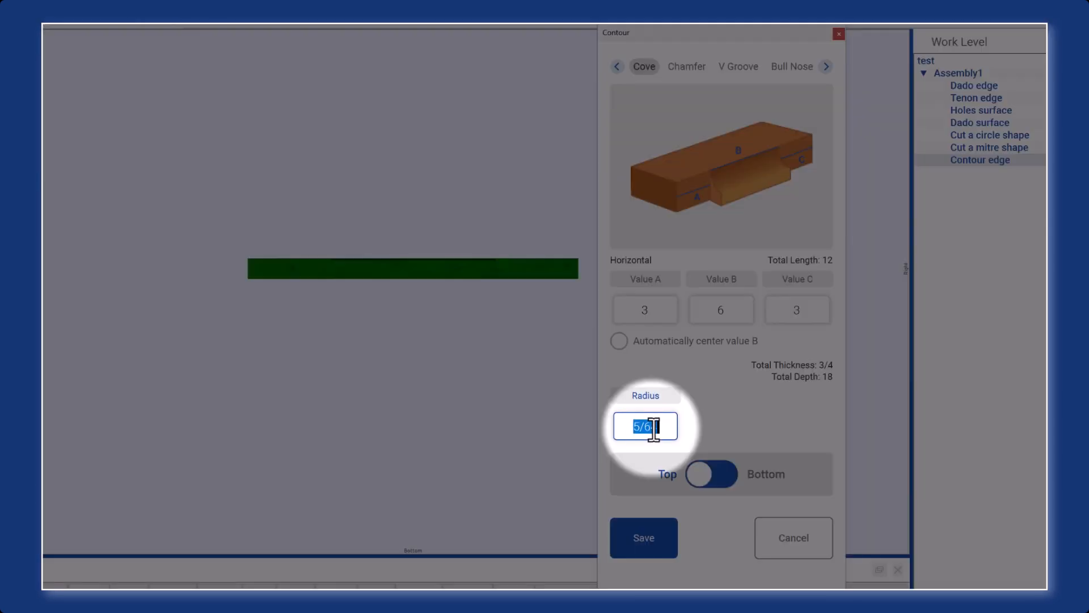
- Set the cove radius to .5 on the Contour edge board's front edge and inspect the cut
text(.5)
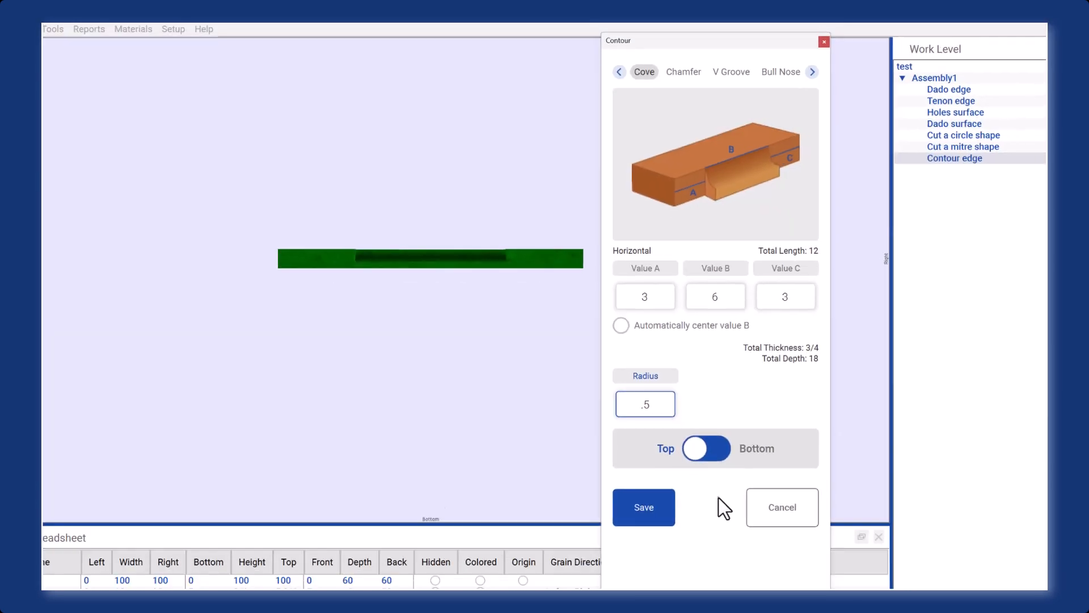
click(718, 498)
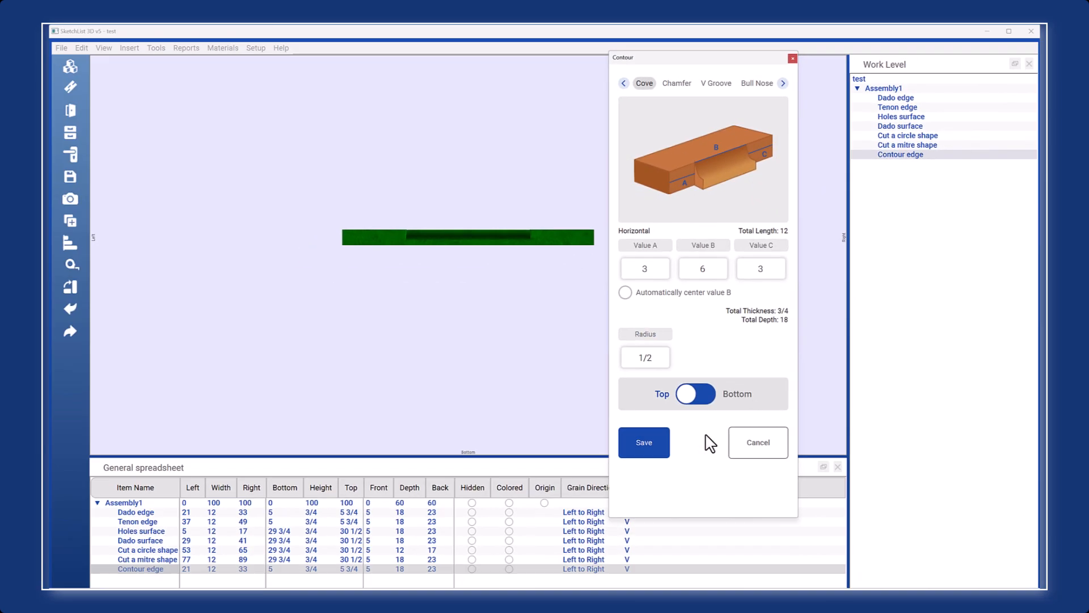
click(373, 250)
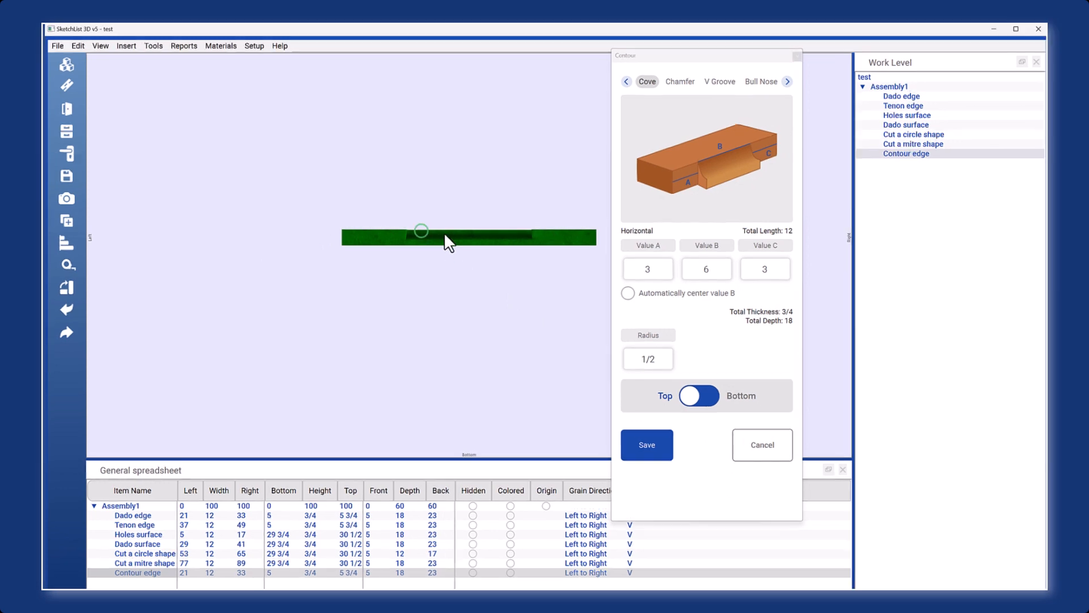
drag(444, 233, 457, 237)
right_drag(555, 267, 547, 271)
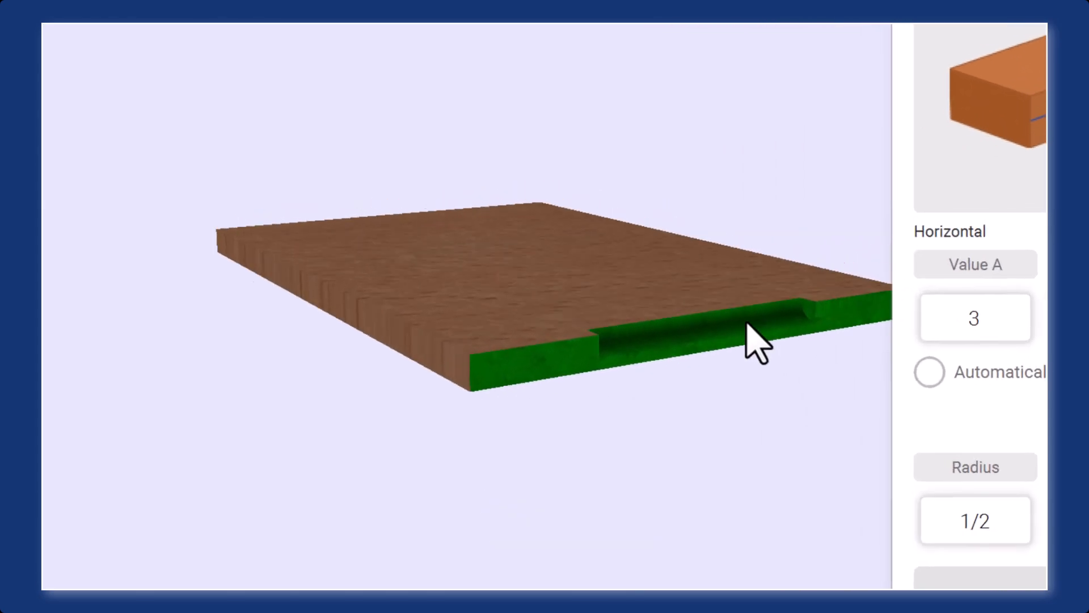
right_drag(747, 322, 721, 312)
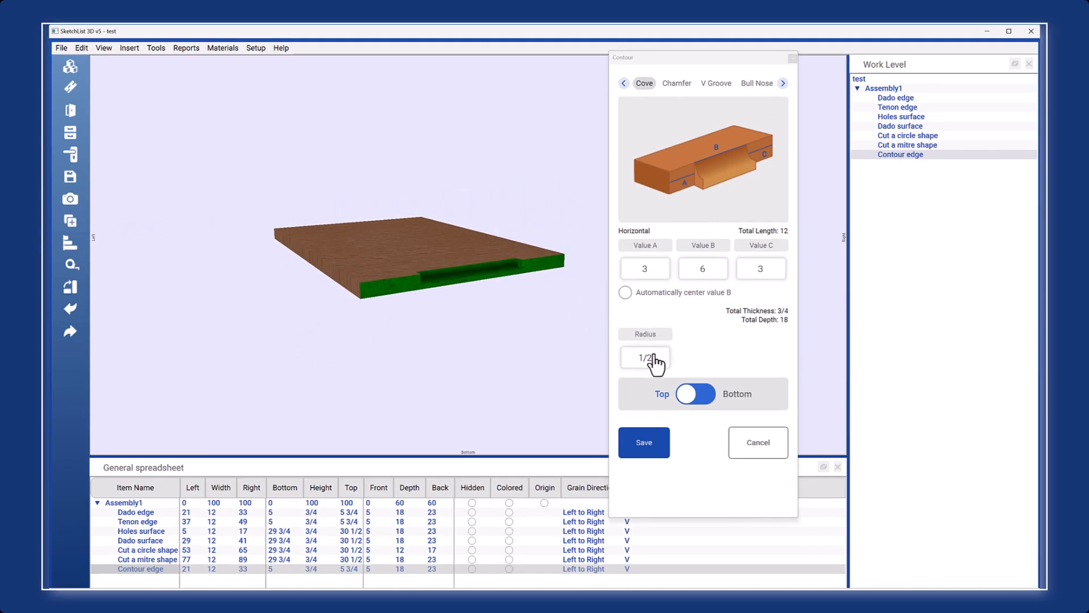
- Compare the bottom and top cove placements, then save the contour with the cove on the top side
click(708, 395)
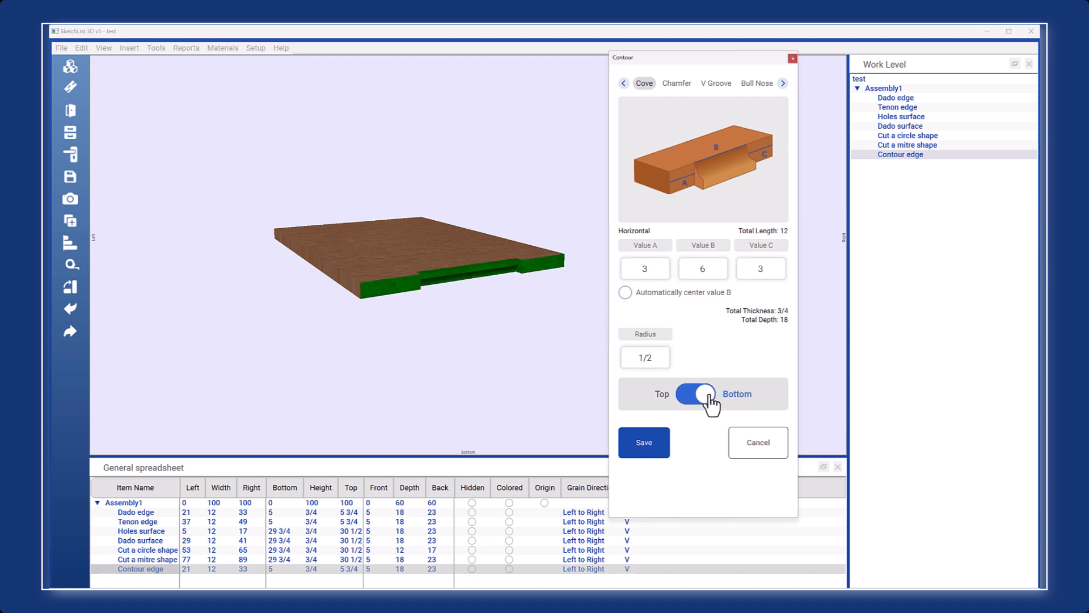
click(687, 398)
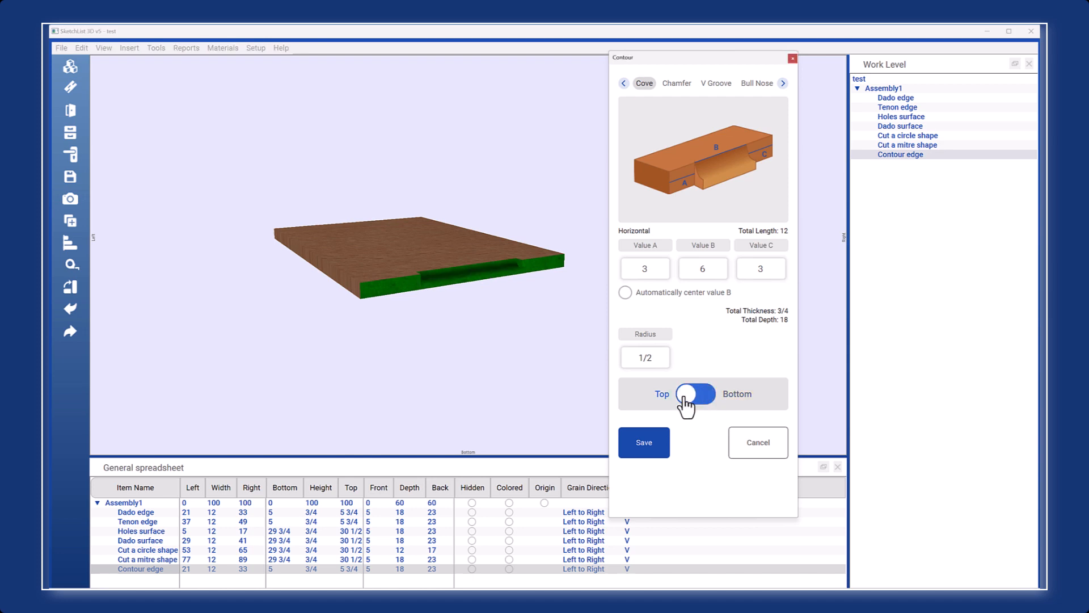
click(642, 436)
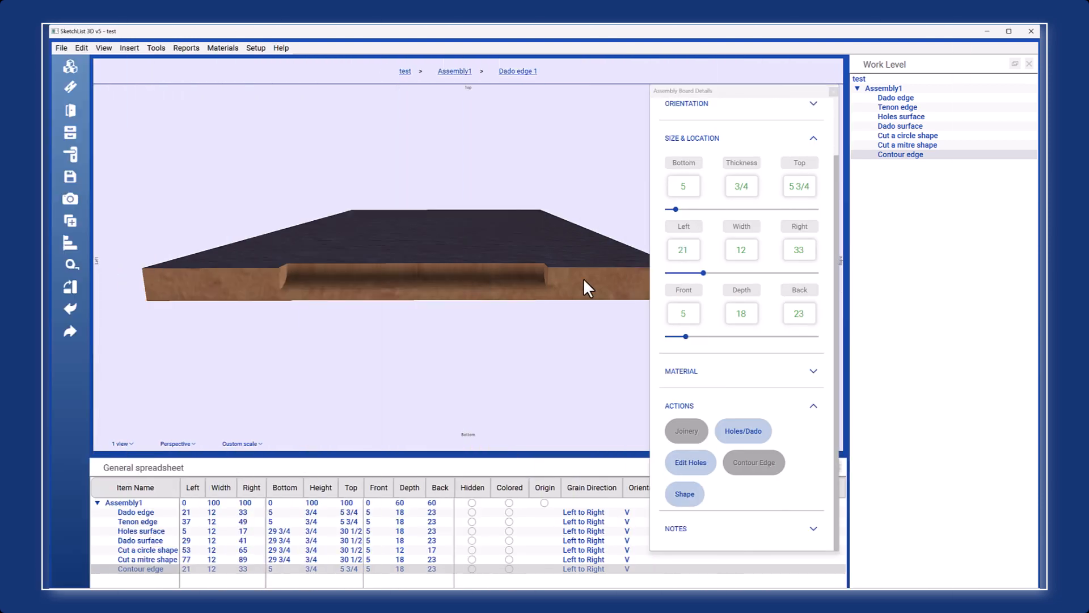
- Look through the contour profile types offered for the board's front edge without applying another one
drag(583, 278, 500, 283)
click(754, 462)
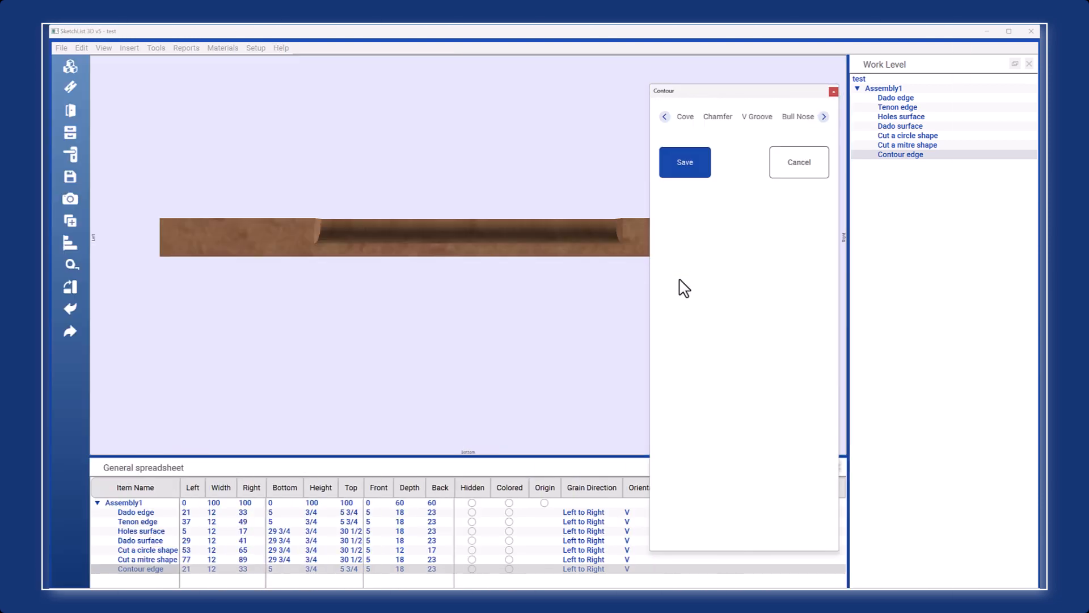
click(824, 117)
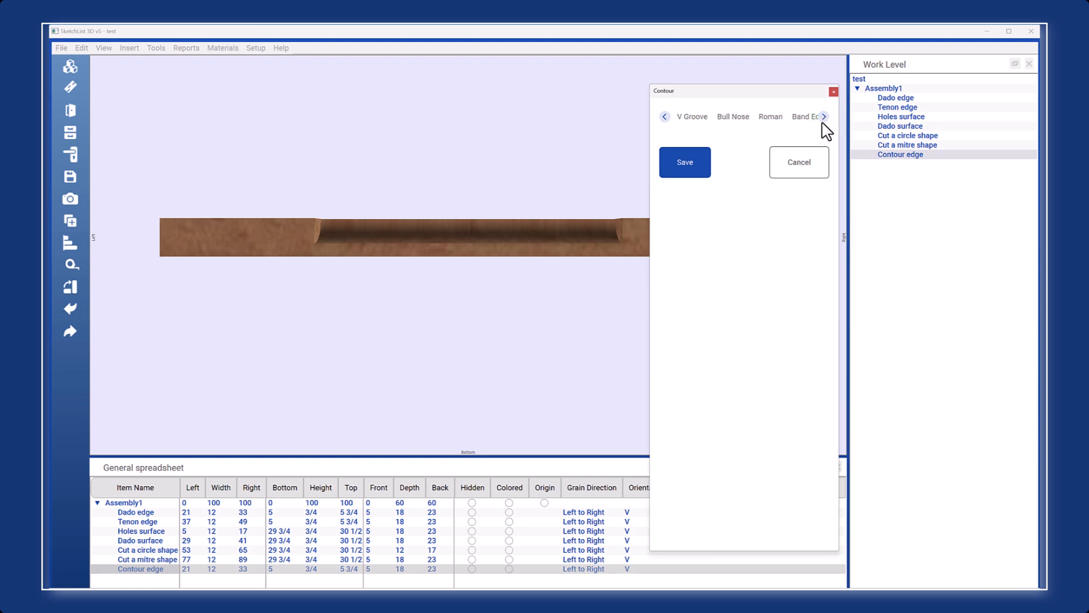
click(824, 116)
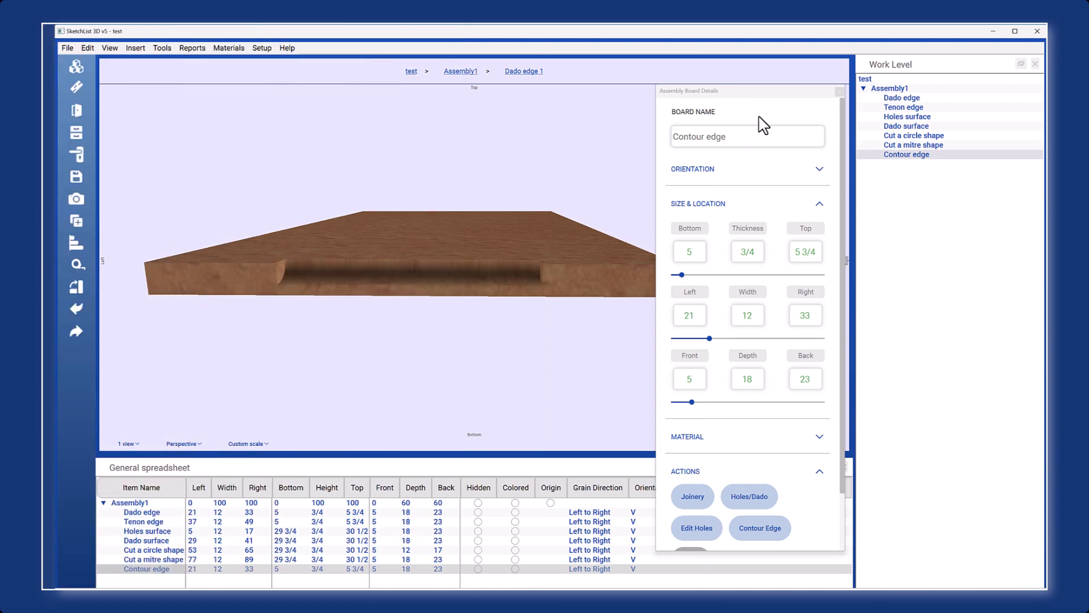
drag(760, 86, 792, 61)
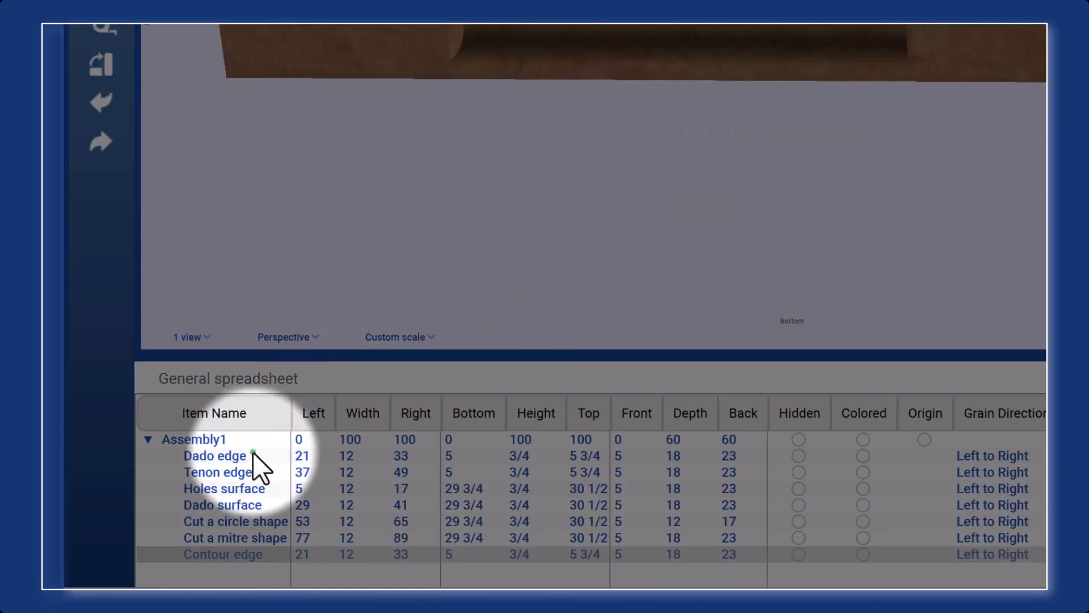
- Open the Dado edge board for detailing and select its long side edge
click(164, 511)
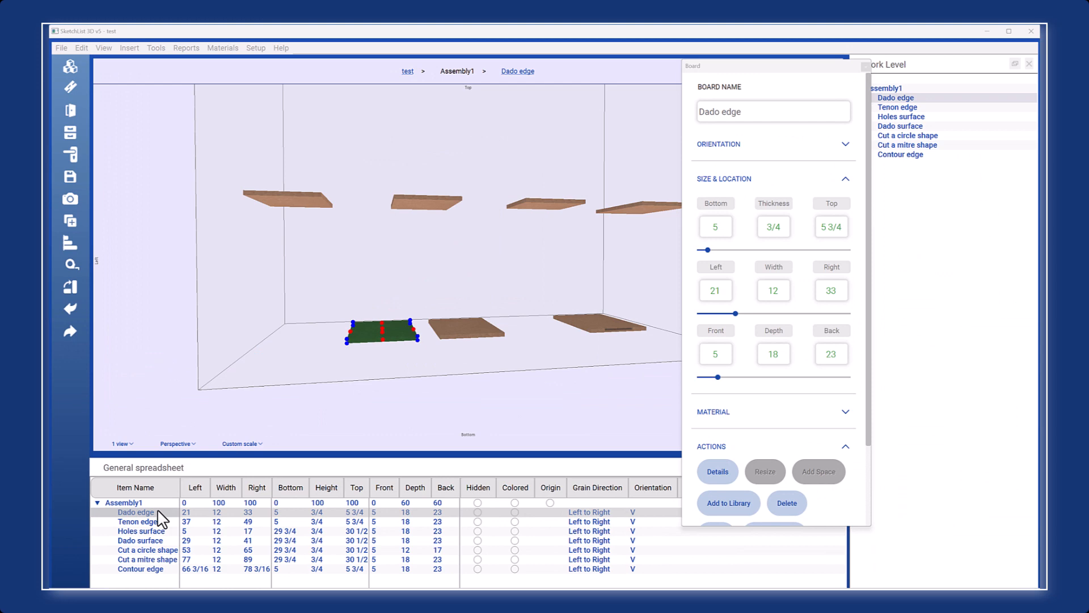
double_click(406, 334)
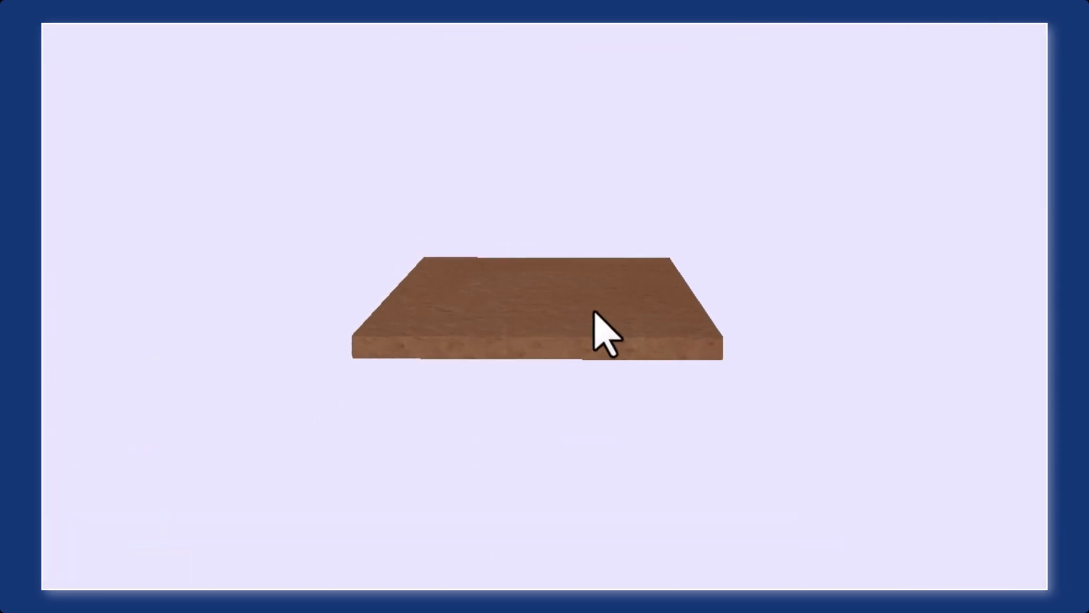
middle_drag(594, 312, 594, 311)
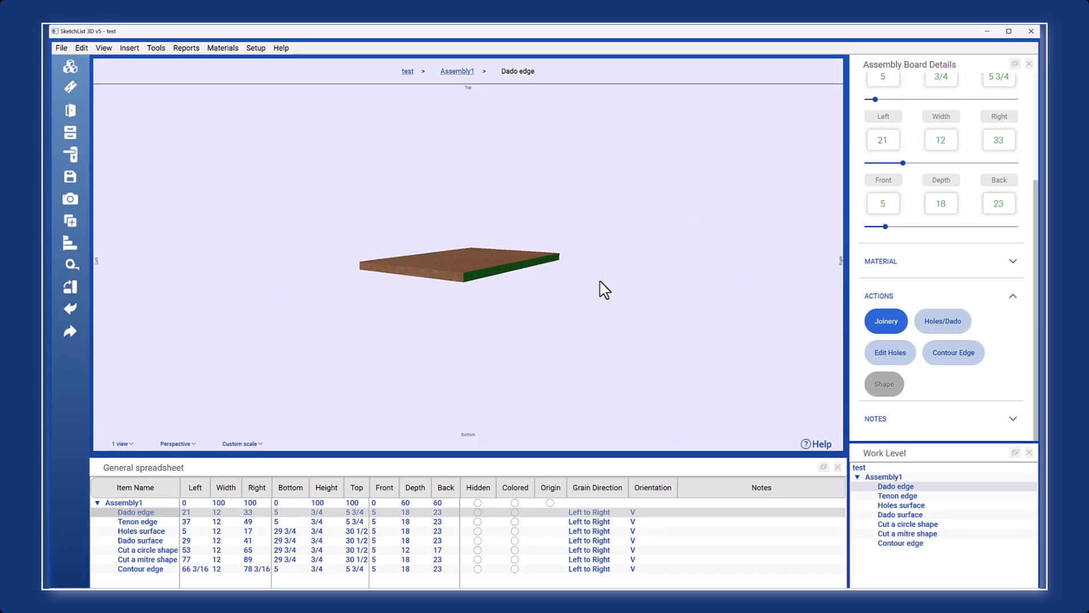
- Cut a stopped dado into the selected edge with Value A 2, Value B 14, Value C 2 and depth Z 1/2
click(884, 321)
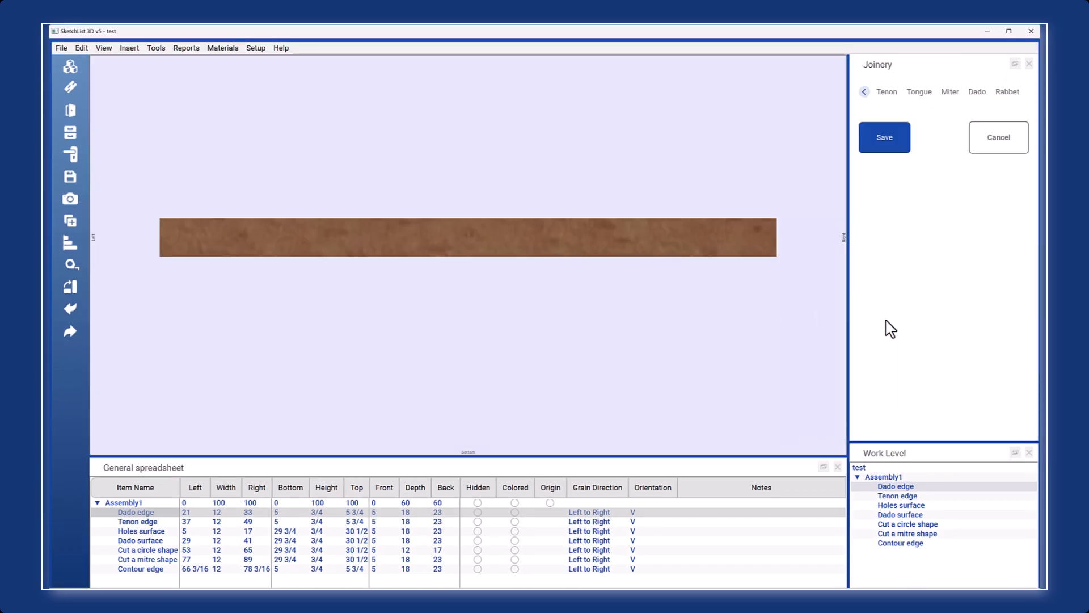
middle_drag(767, 243, 713, 244)
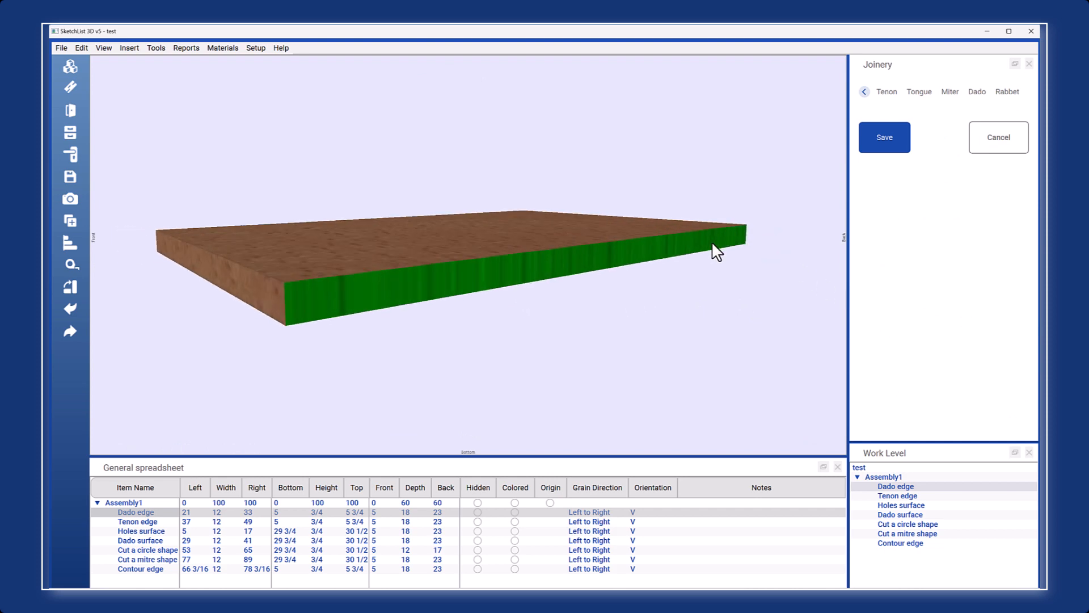
click(977, 92)
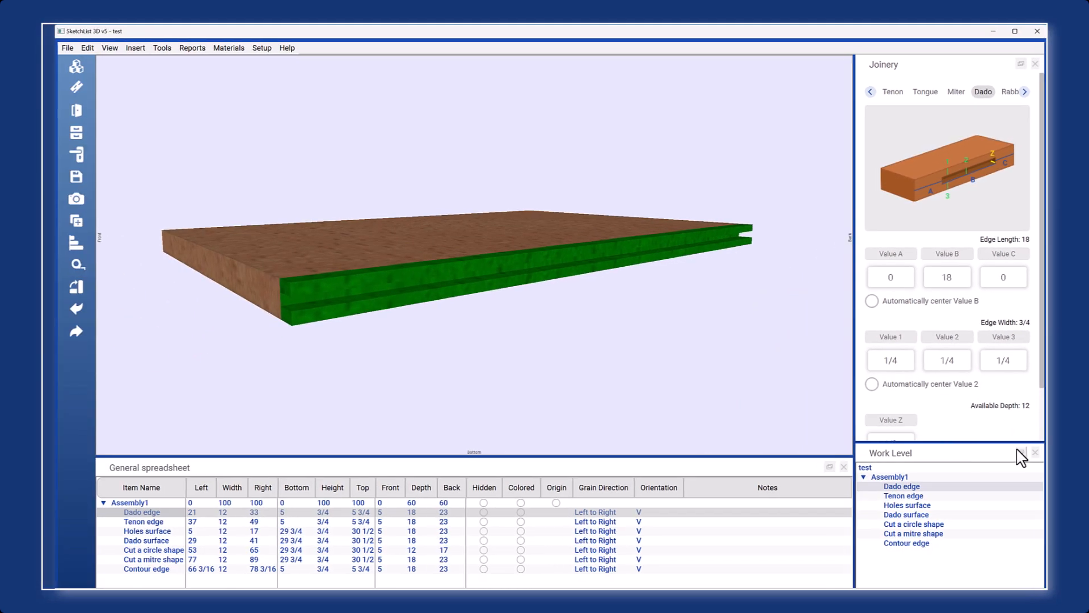
click(1021, 452)
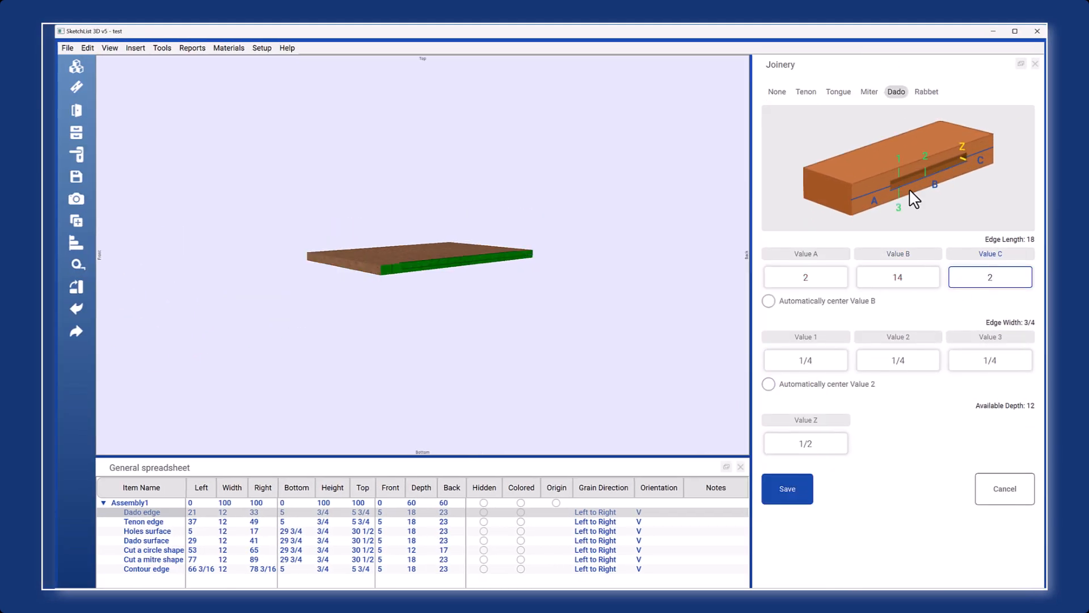
click(791, 487)
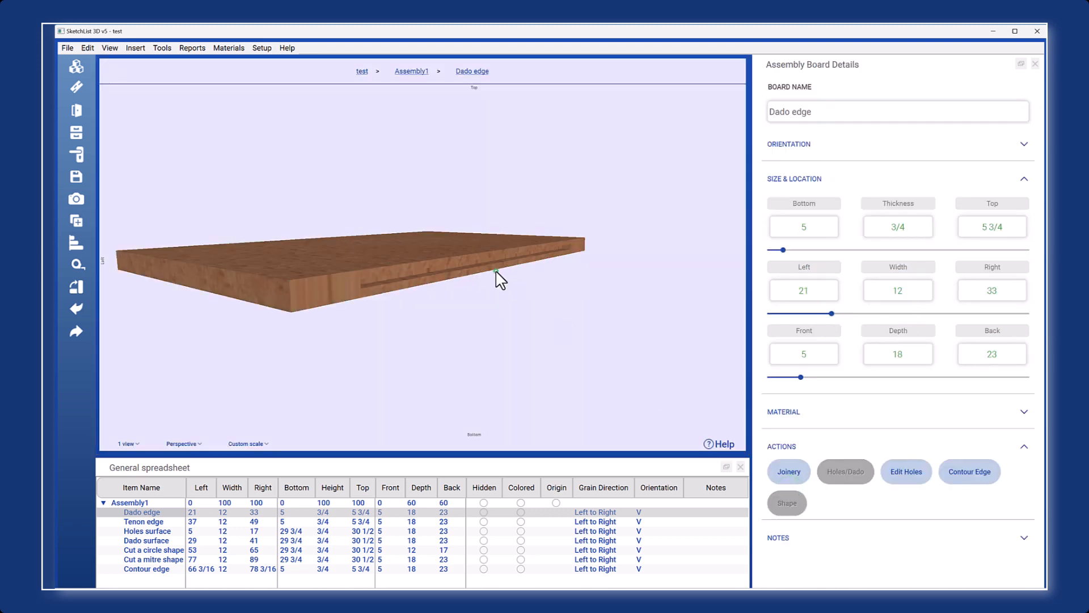
mouse_move(484, 279)
middle_down()
mouse_move(476, 267)
mouse_move(495, 273)
mouse_move(473, 273)
middle_up()
scroll(399, 262, up, 3)
click(399, 261)
middle_drag(398, 261, 418, 259)
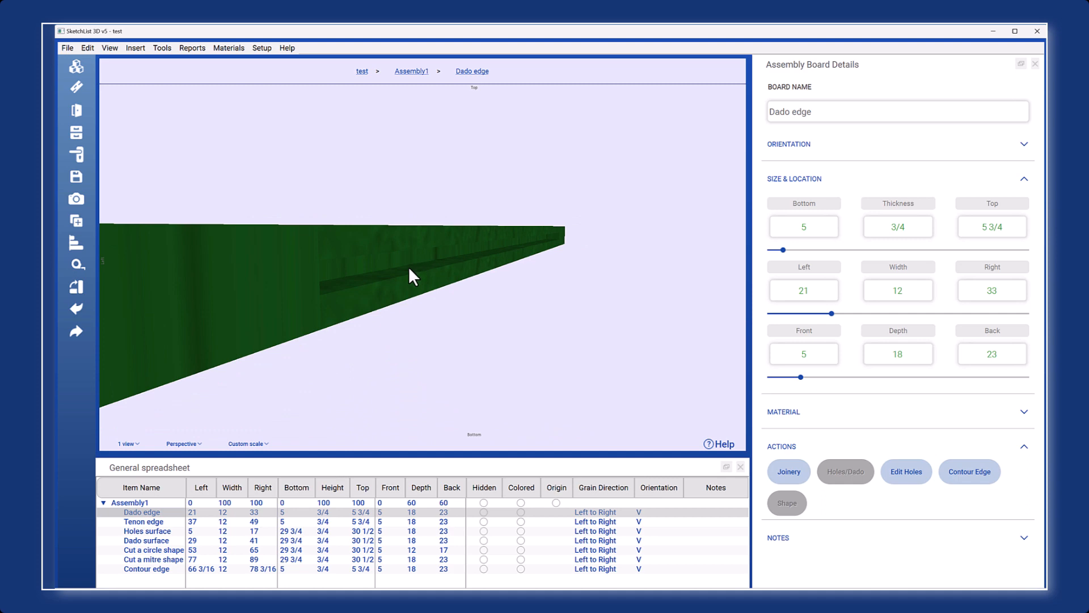
- Open the Tenon edge board for detailing and bring up the joinery options for its side edge
click(153, 521)
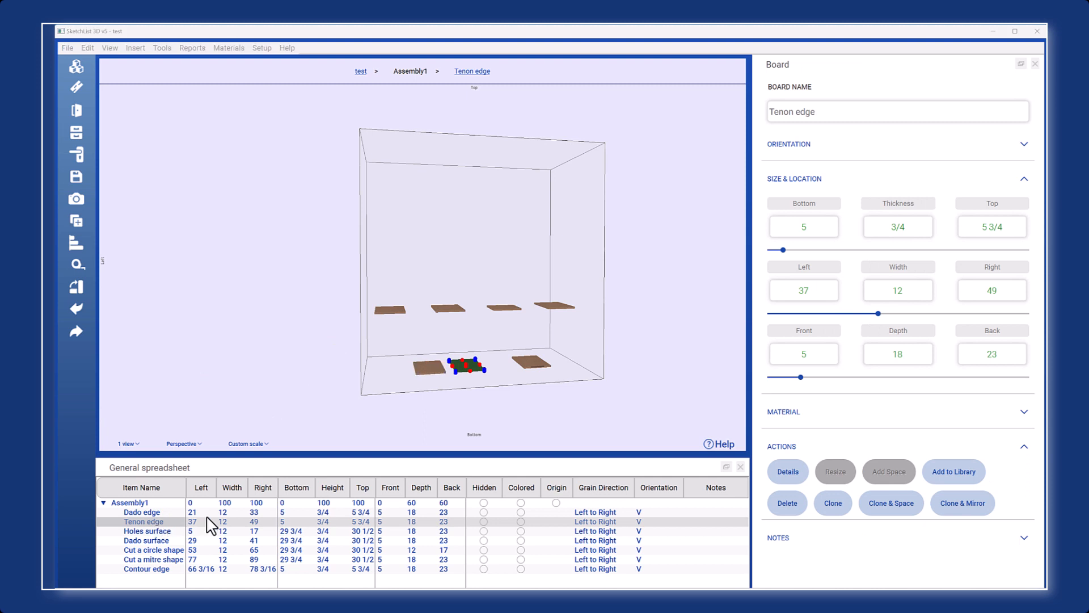
click(793, 473)
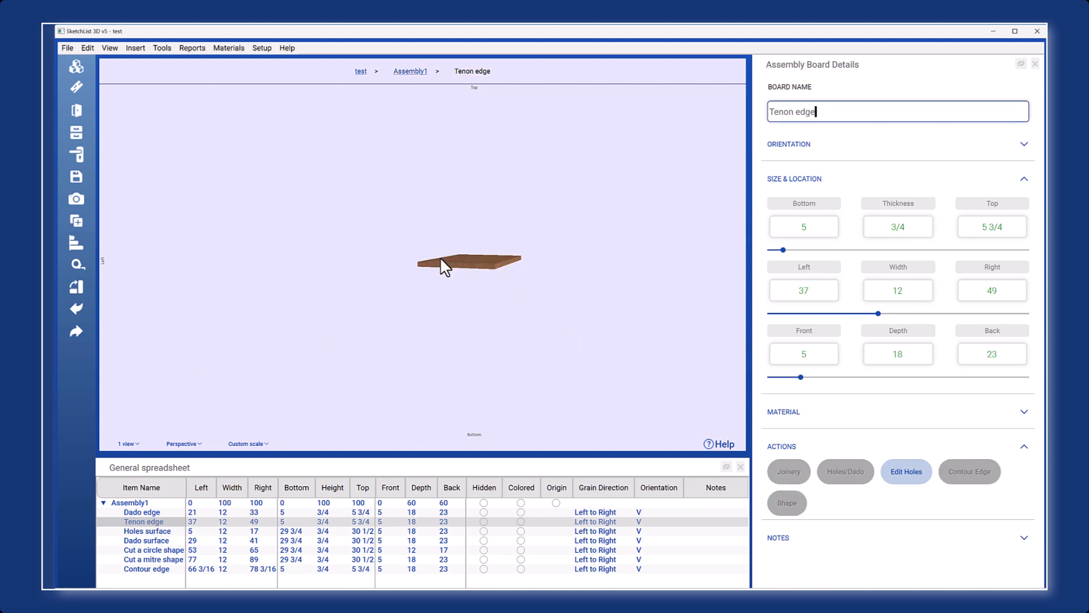
click(785, 471)
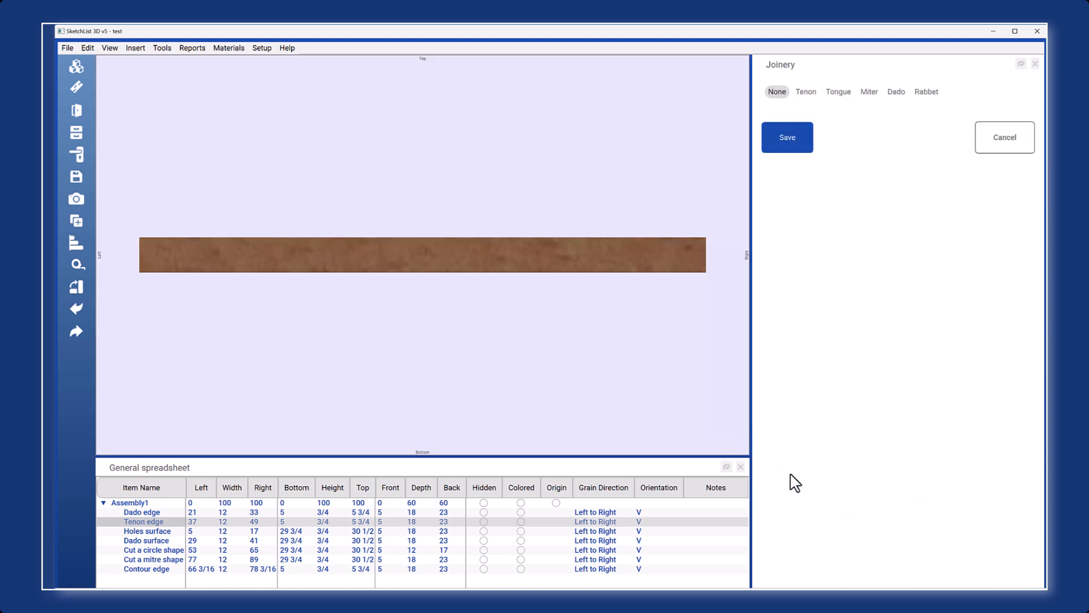
- Apply a tenon to the selected edge with Value A 3, Value B 12 and Value C 3
click(805, 92)
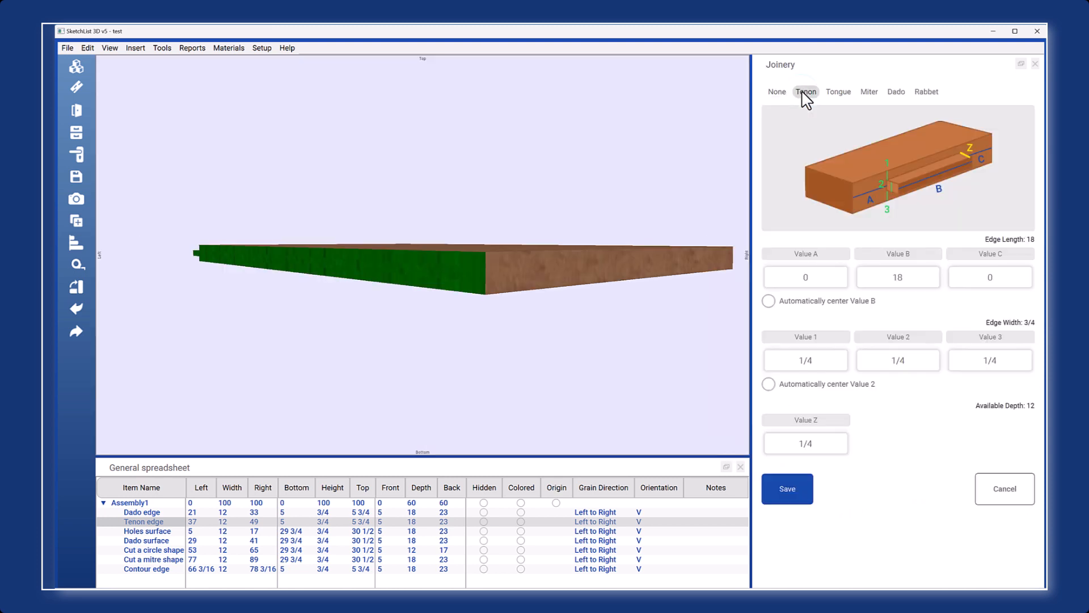
double_click(811, 276)
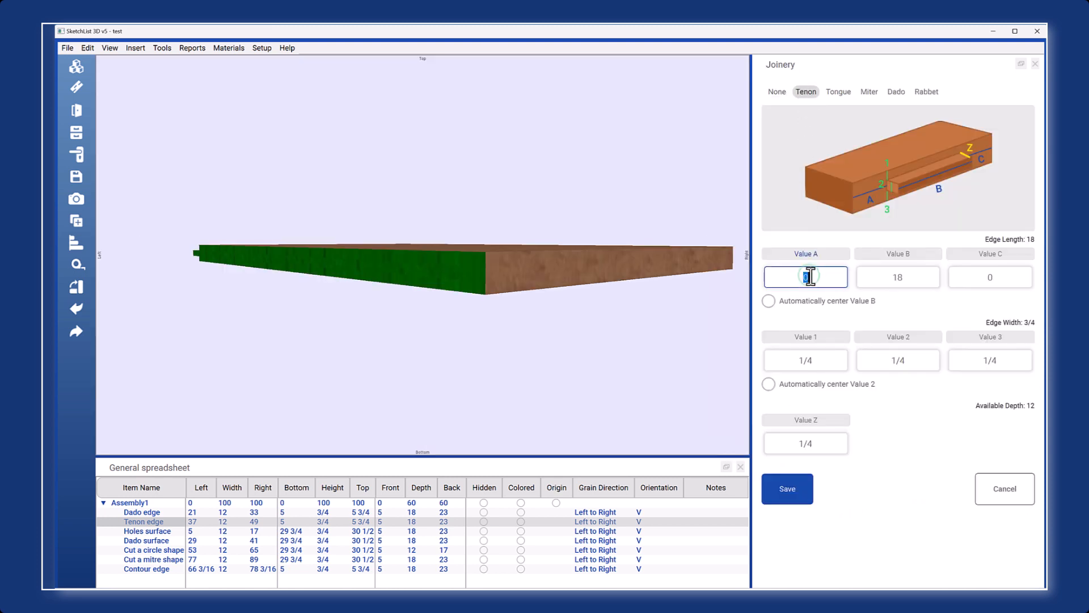
text(3)
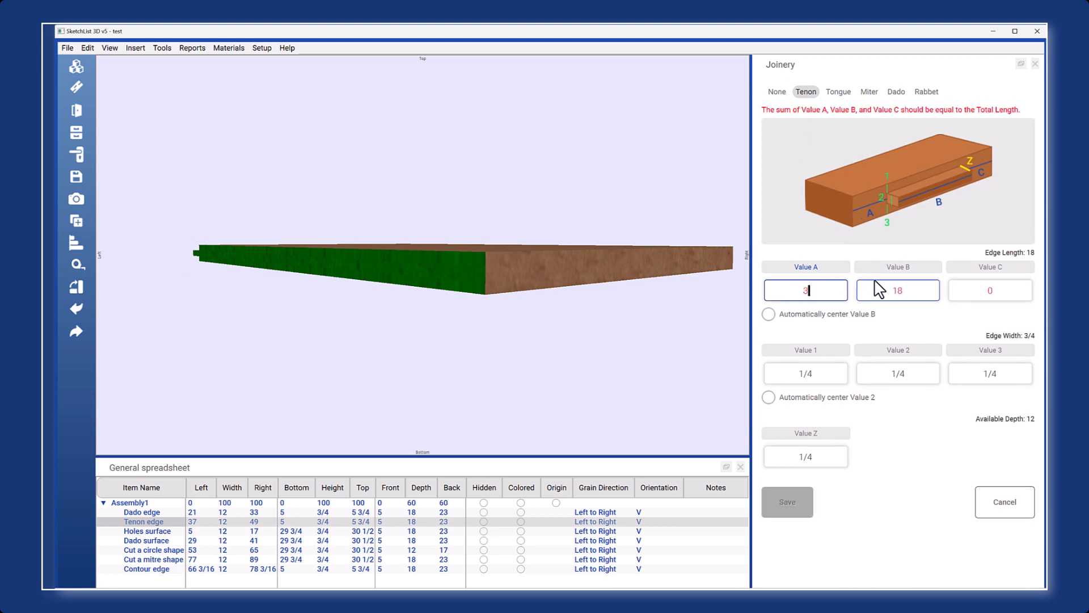
double_click(1000, 290)
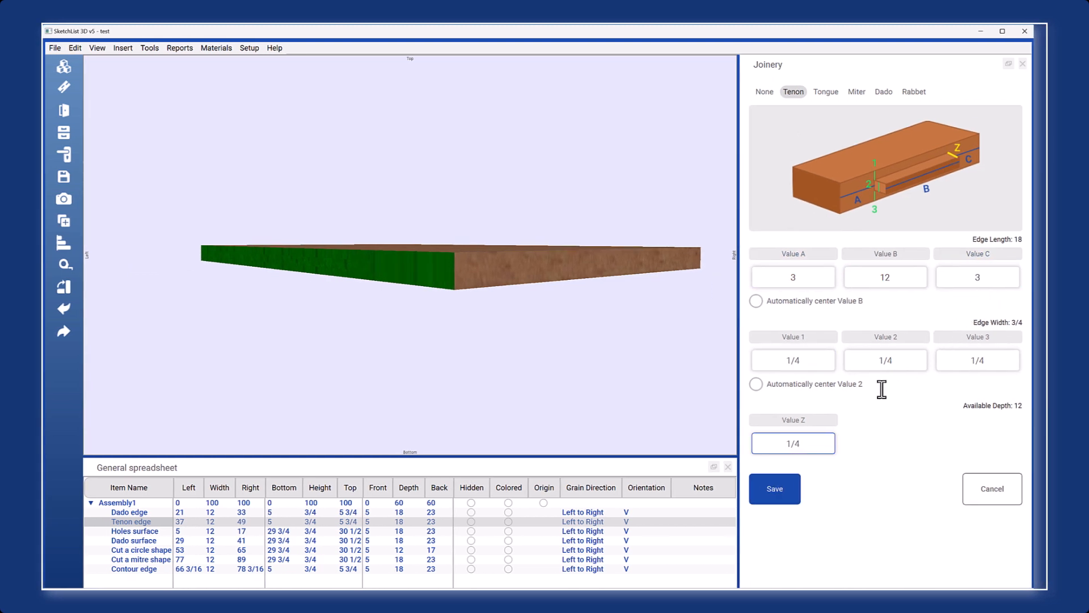
double_click(819, 448)
click(788, 489)
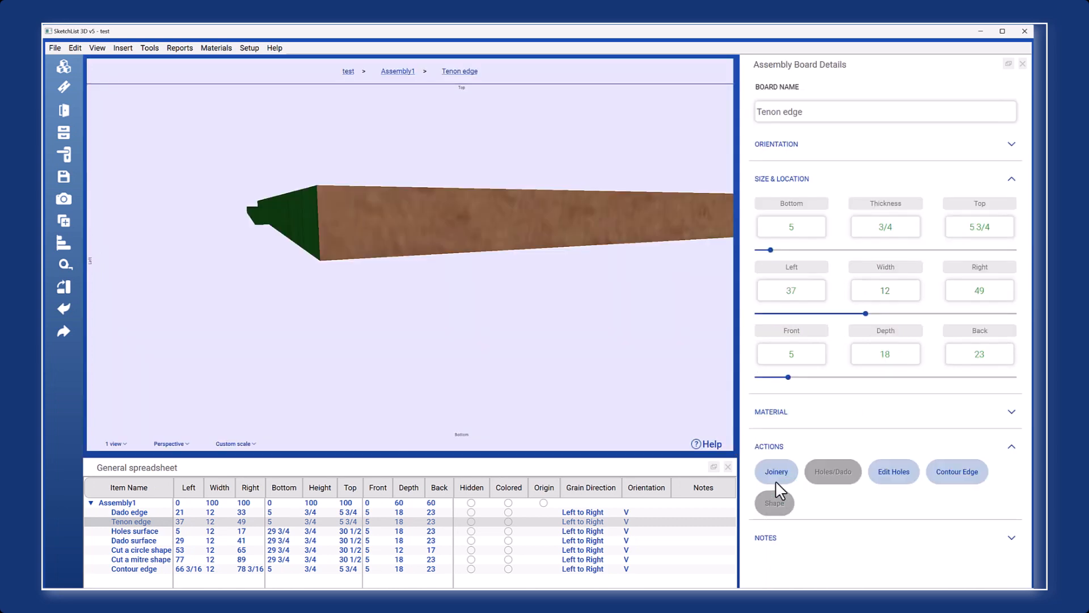
mouse_move(443, 260)
mouse_down()
mouse_move(464, 268)
mouse_move(429, 271)
mouse_up()
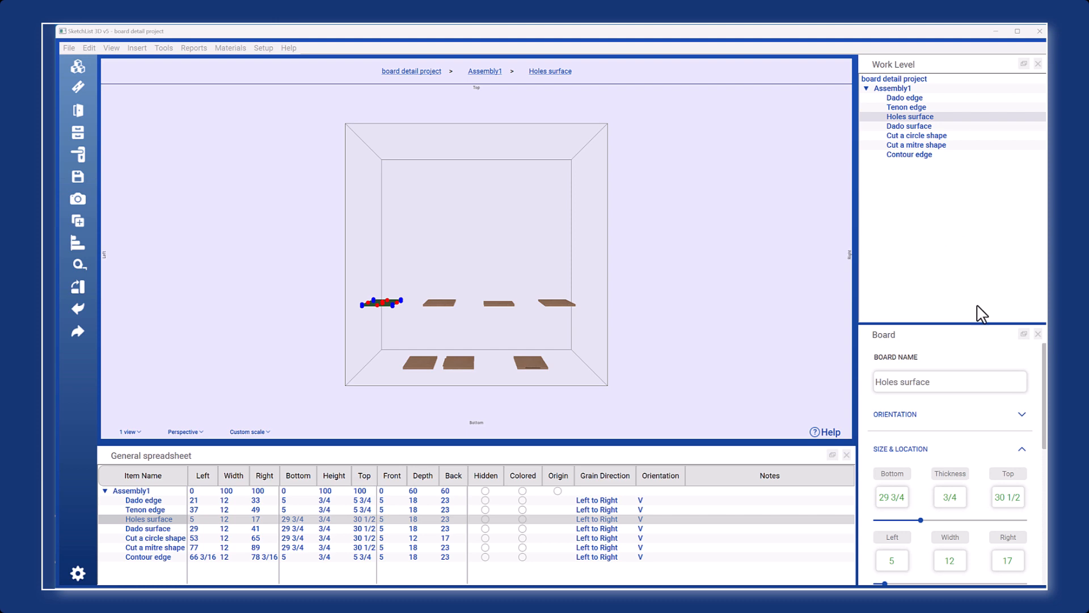
- Enlarge the board properties area and open the Holes surface board for detailing
drag(984, 324, 990, 235)
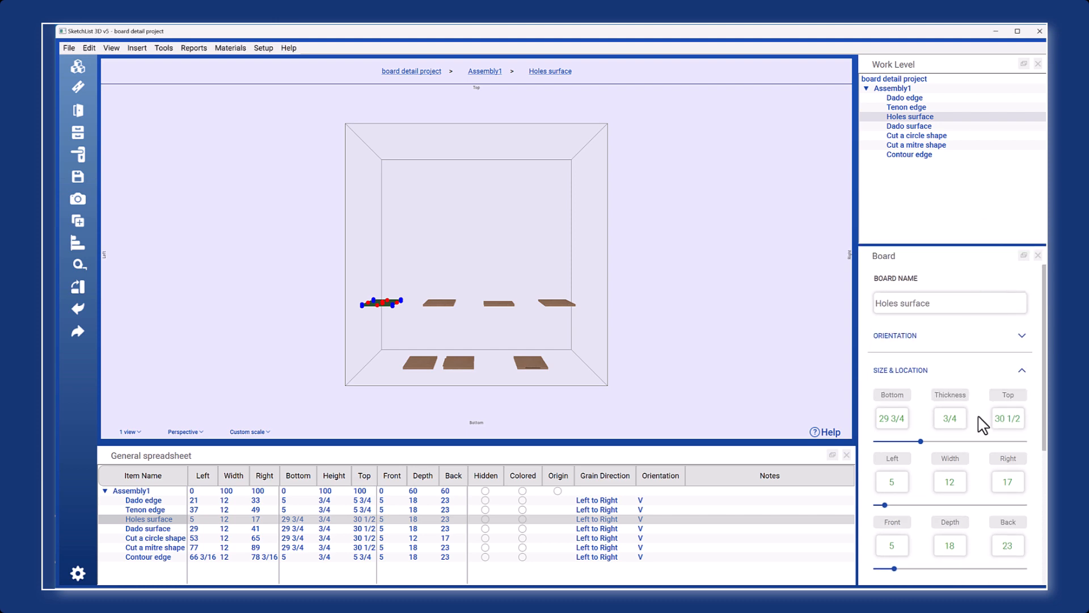
scroll(979, 420, down, 5)
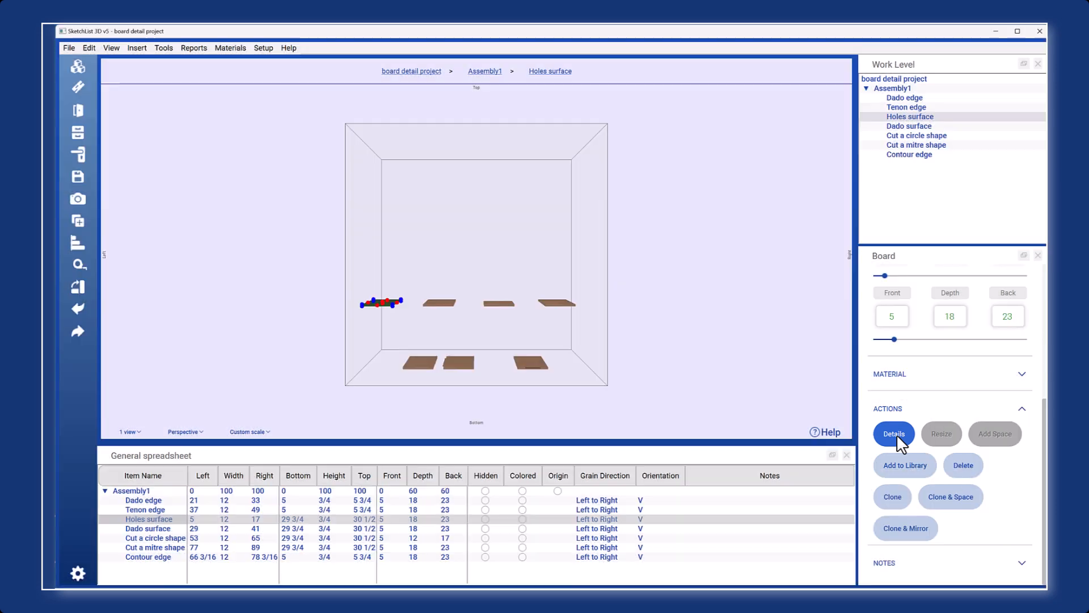
click(895, 434)
right_drag(473, 254, 463, 294)
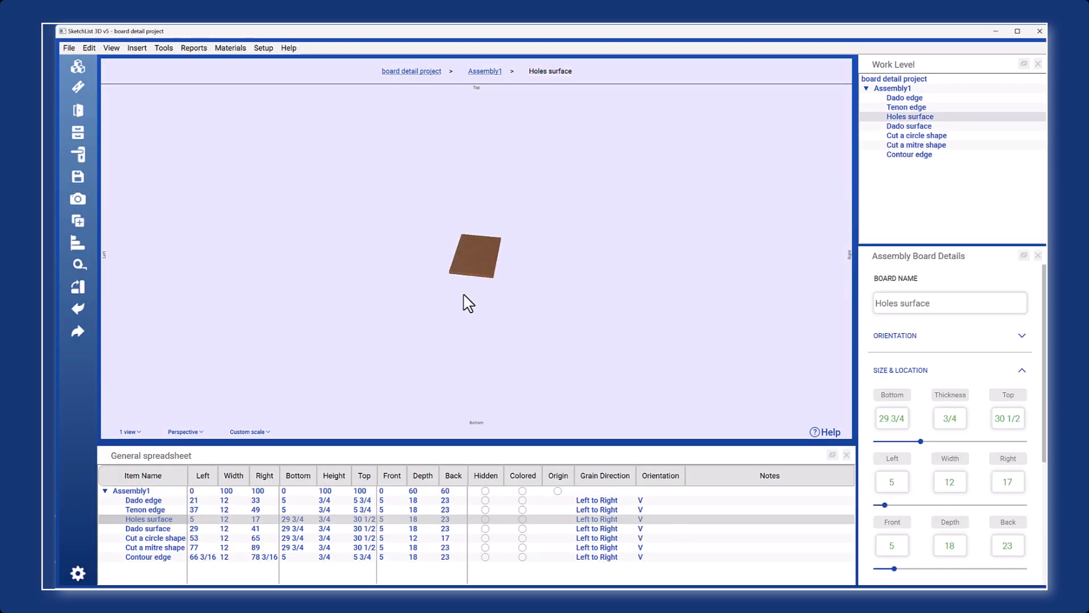
- Start a circular hole in the face of the Holes surface board, located at Point A 6 and Point B 6
click(479, 255)
scroll(924, 434, down, 3)
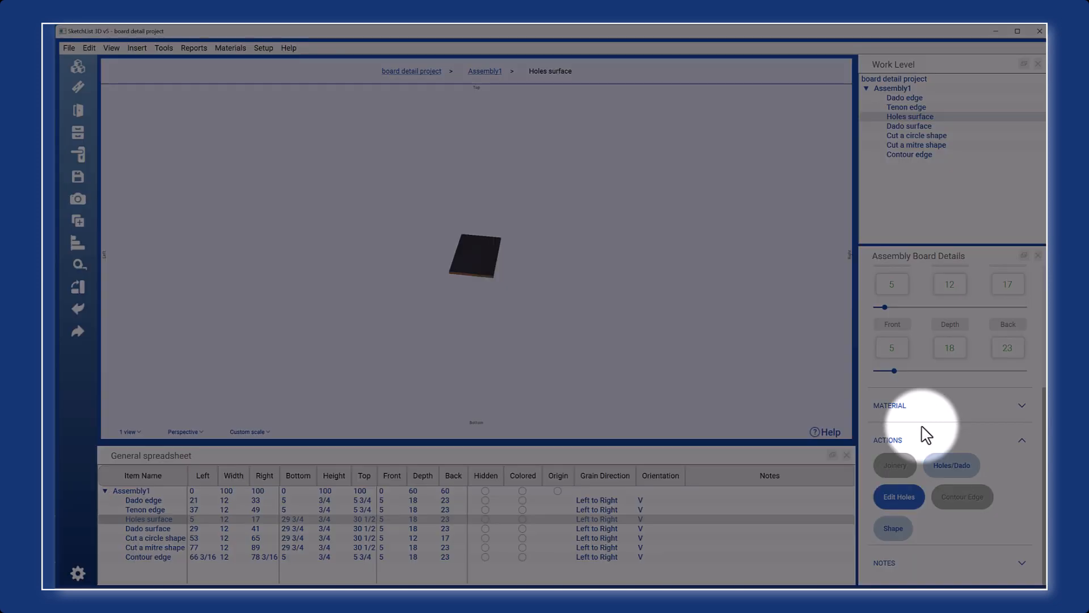
click(954, 465)
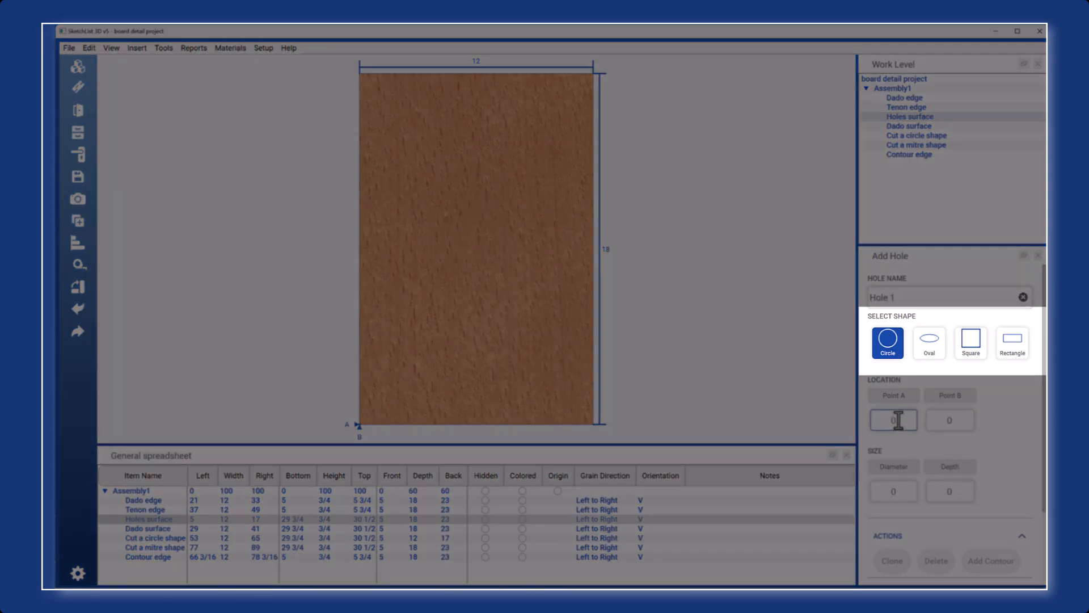
click(898, 420)
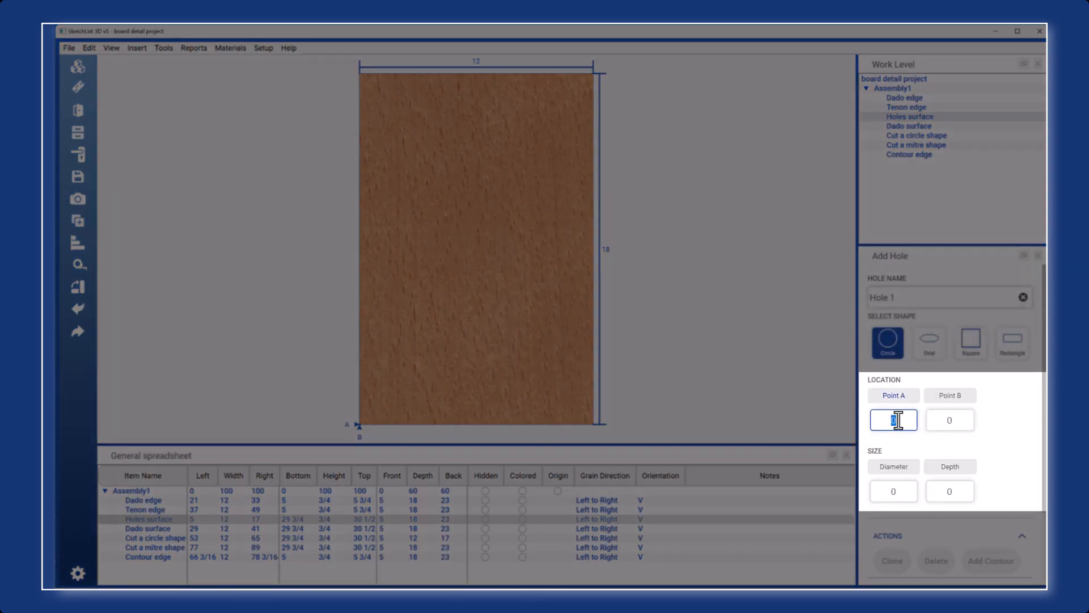
text(6)
click(956, 419)
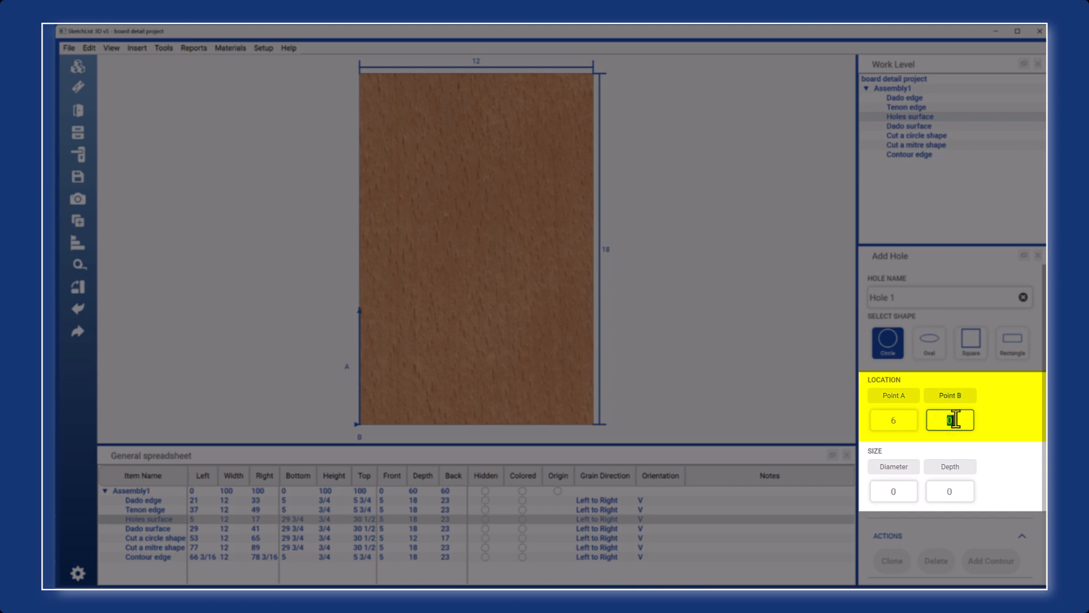
text(6)
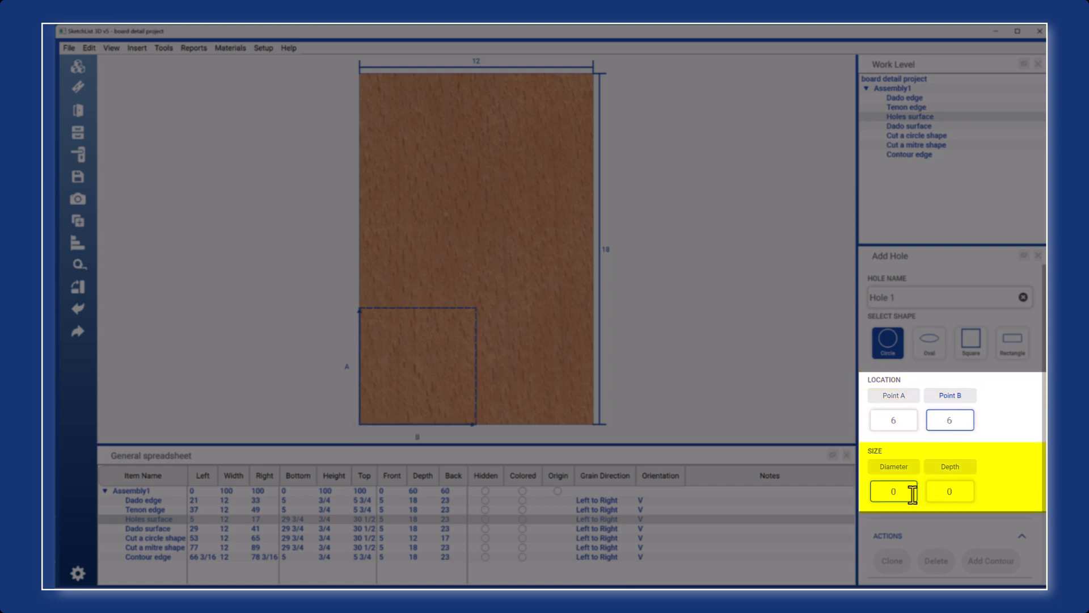
- Give the circular hole a diameter of 3 and a depth of 3/4, and save it
click(913, 493)
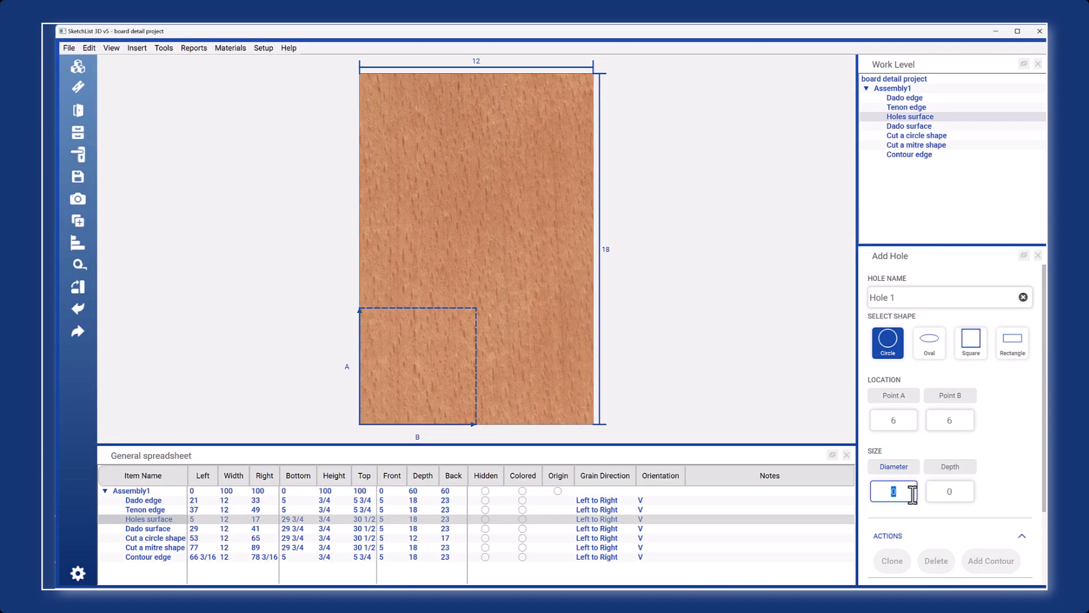
text(3)
click(963, 494)
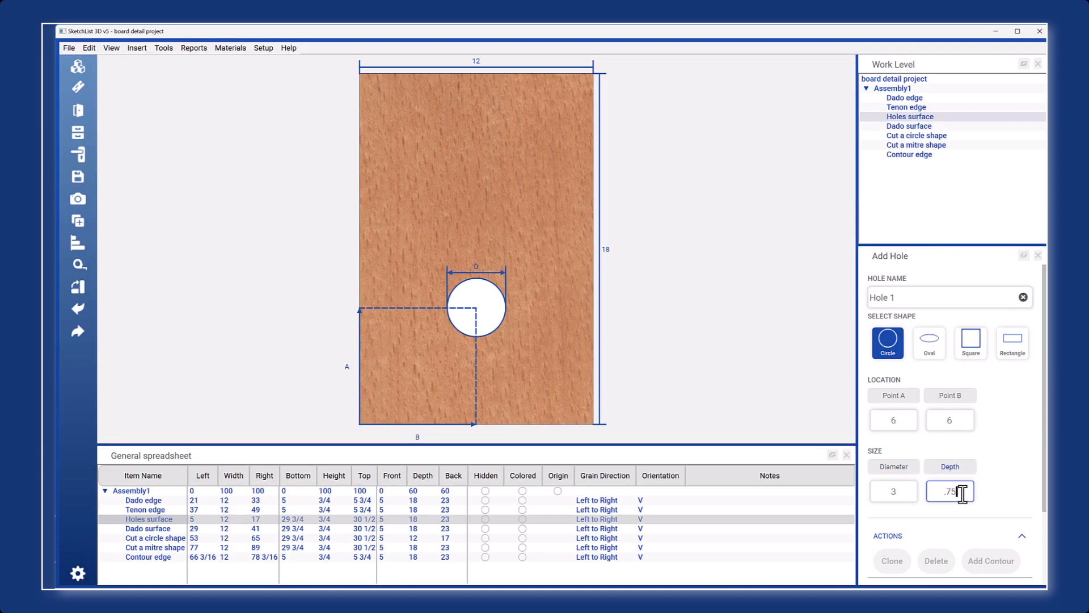
click(984, 519)
scroll(983, 519, down, 2)
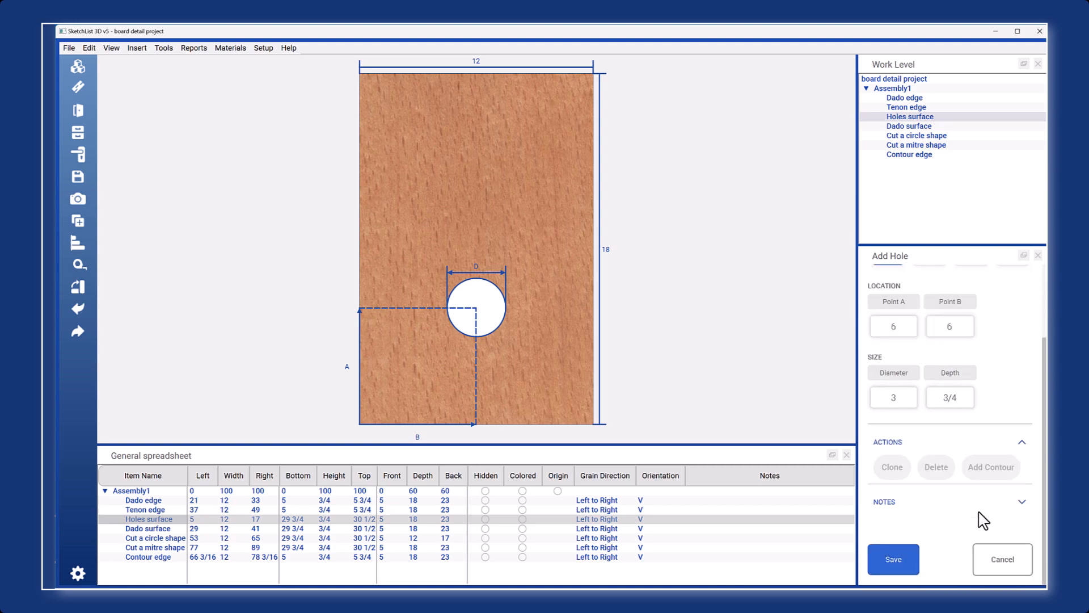
click(902, 556)
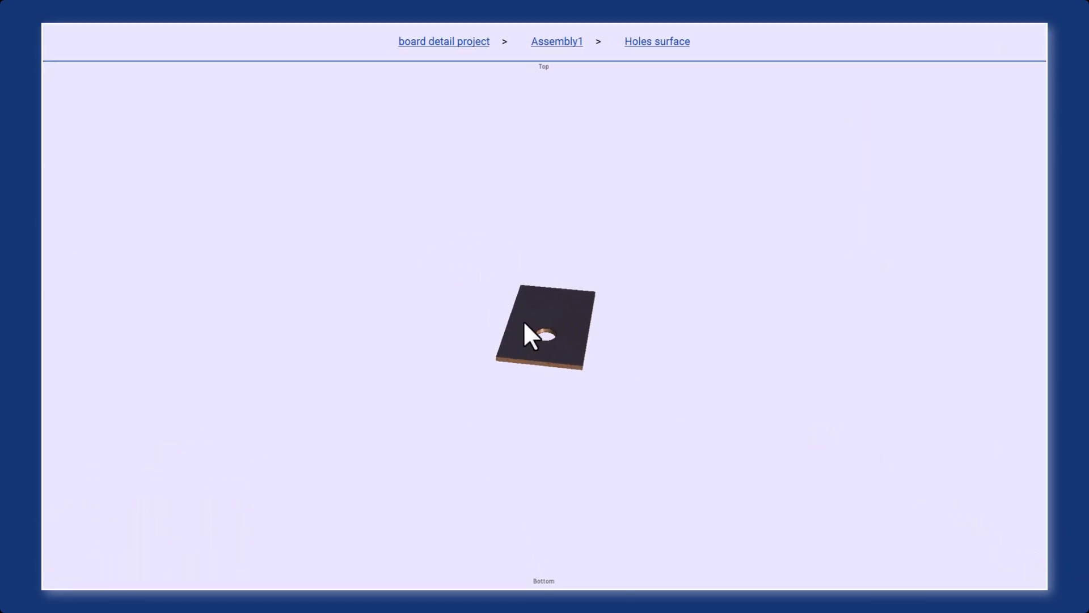
- Start a second hole in the same board face as a rectangle located at Point A 2 and Point B 0
scroll(523, 321, up, 5)
drag(577, 377, 595, 461)
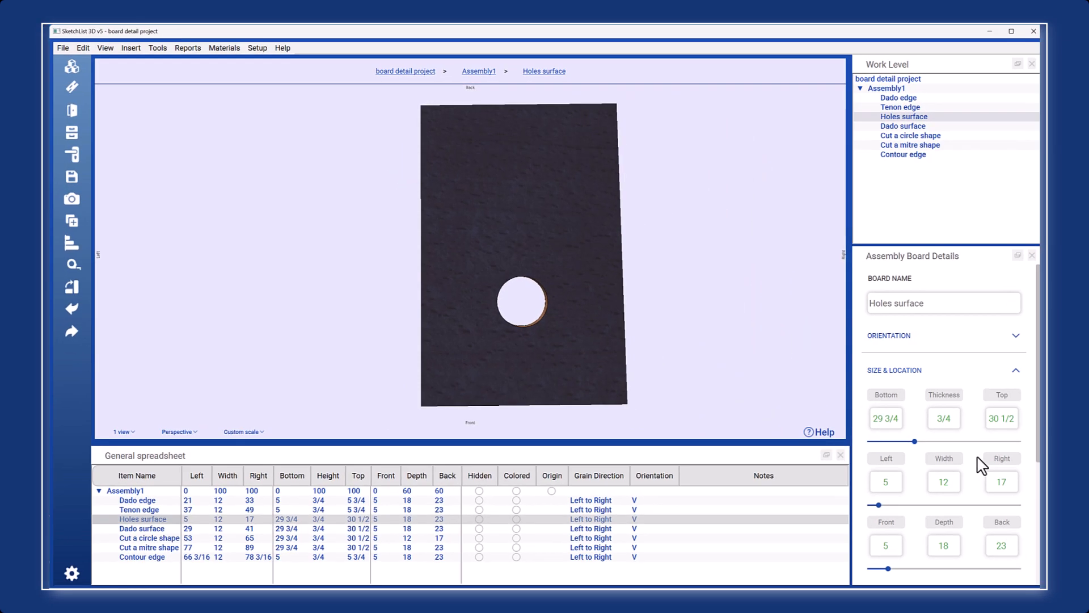
scroll(983, 465, down, 5)
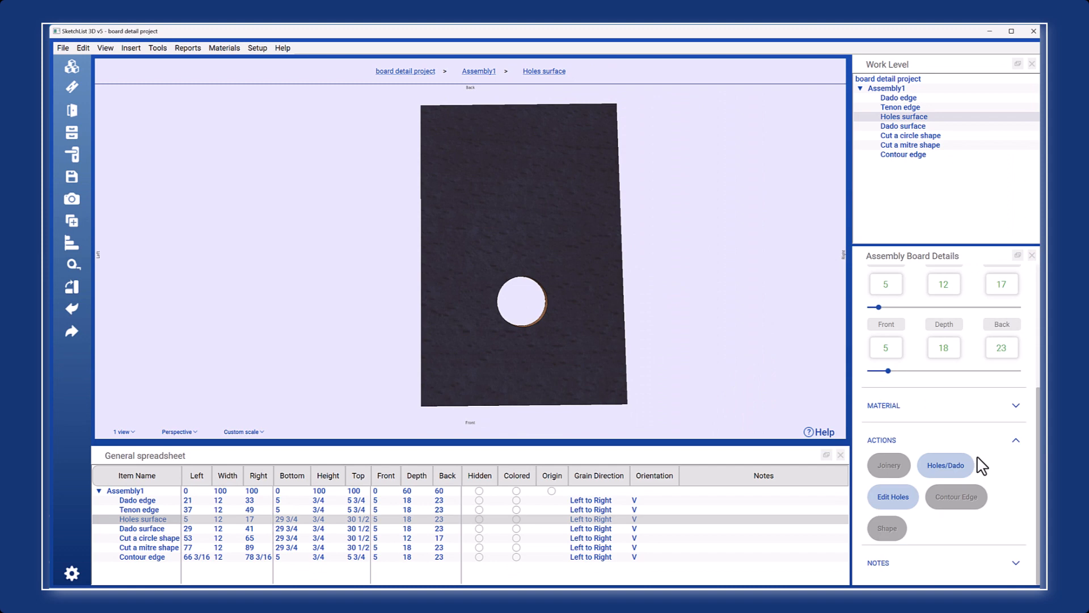
click(972, 464)
click(1020, 341)
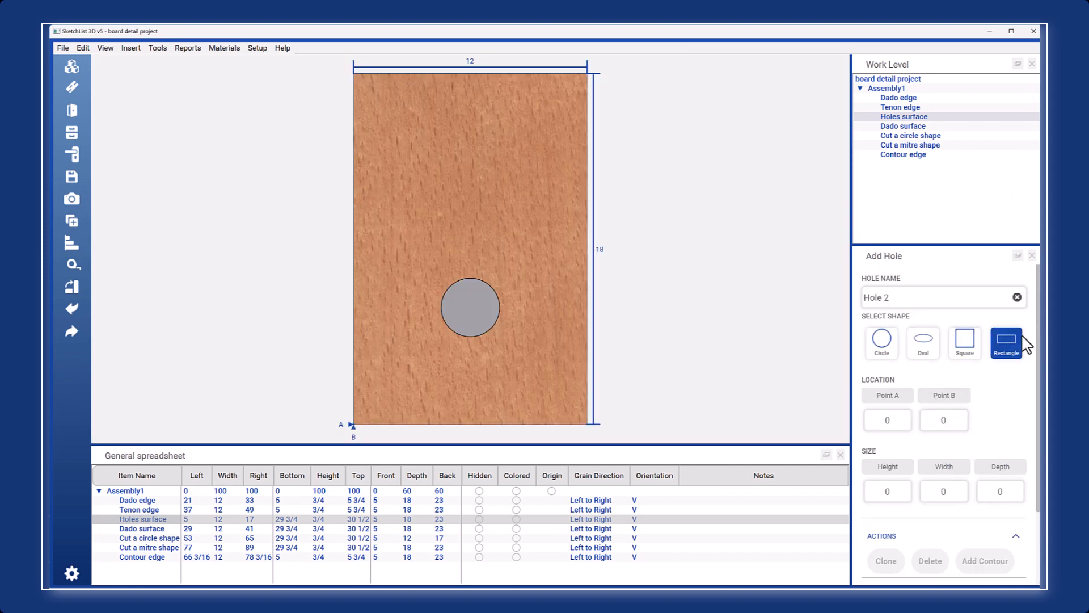
click(890, 420)
text(2)
click(946, 419)
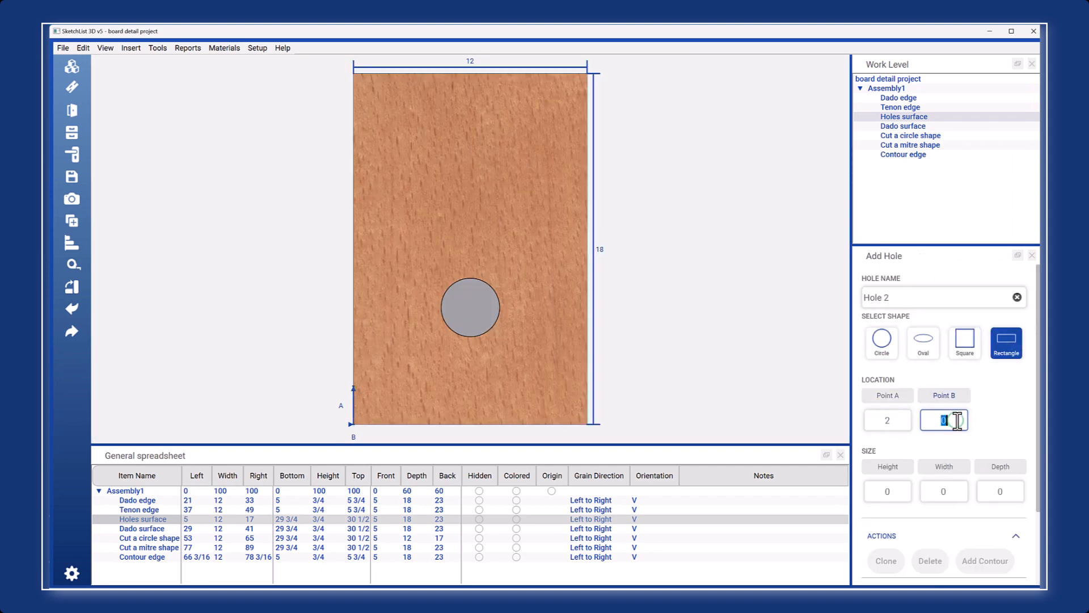
key(Tab)
- Size the rectangular hole as a surface dado with height 3/4, width 12 and depth 1/4, save it and inspect the cut
text(3/4)
click(959, 491)
text(12)
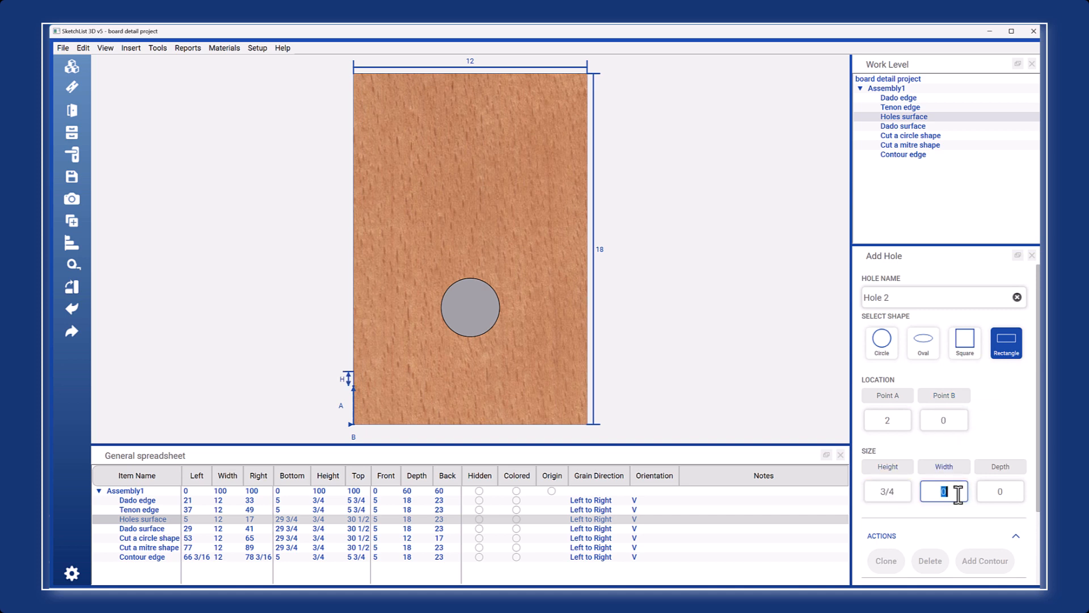
click(1015, 492)
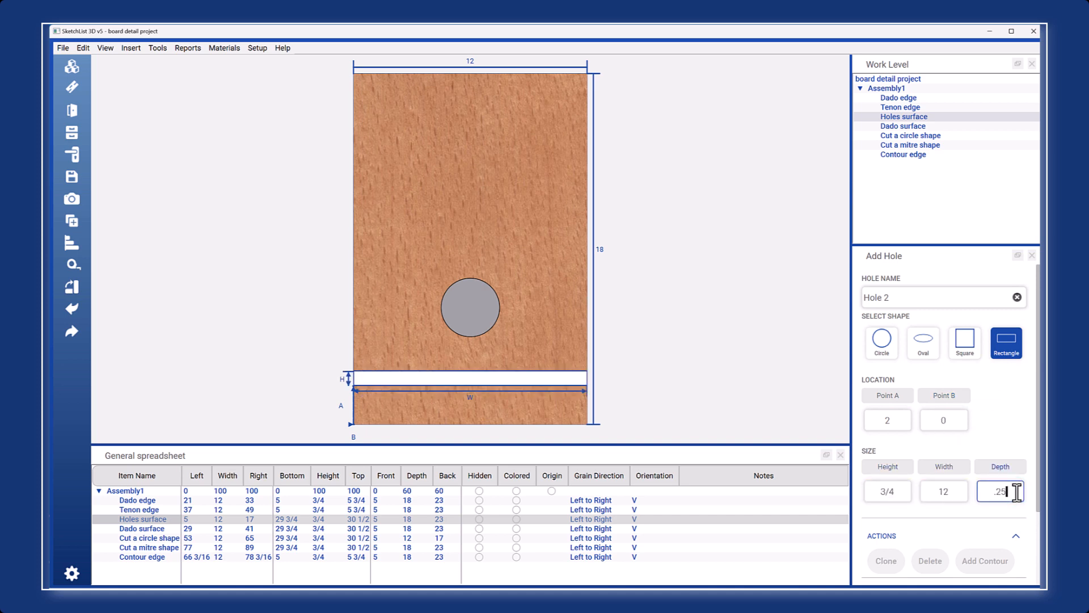
click(1008, 517)
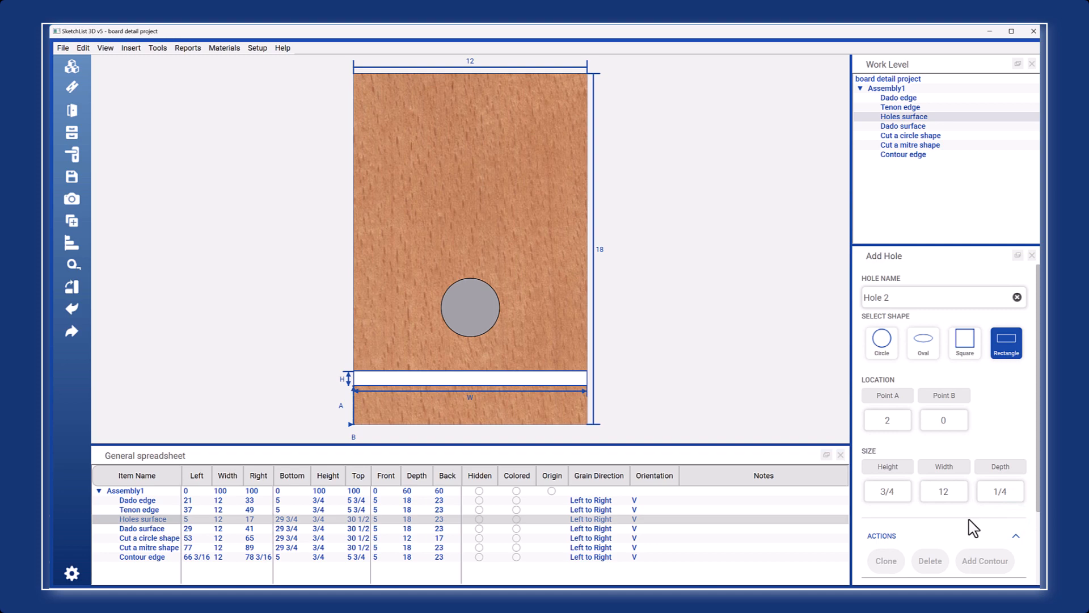
scroll(972, 527, down, 2)
click(889, 559)
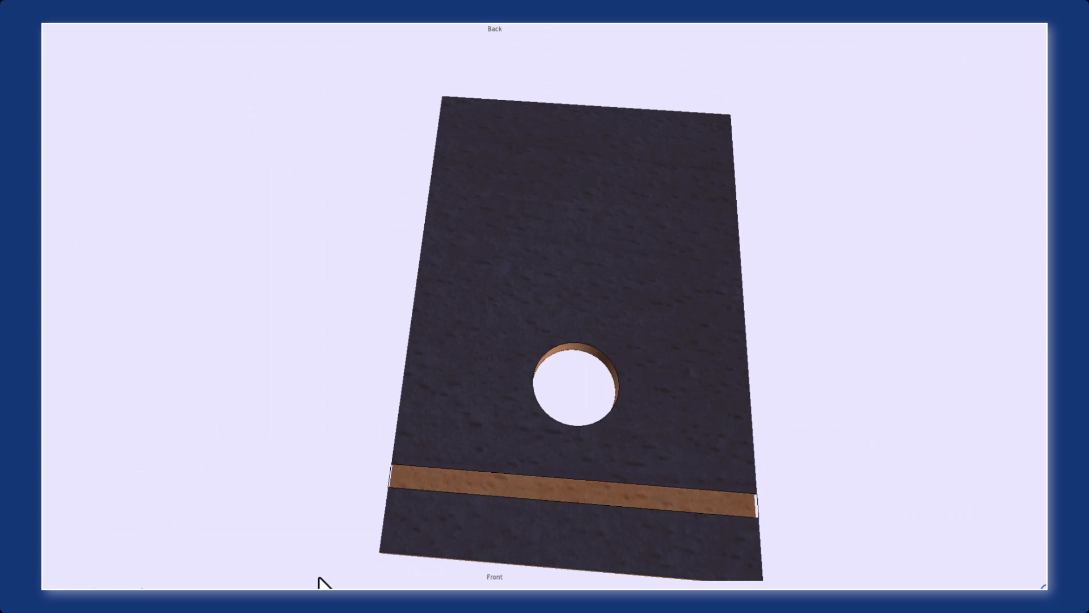
mouse_move(375, 542)
mouse_down()
mouse_move(405, 495)
mouse_move(400, 452)
mouse_move(420, 481)
mouse_move(428, 566)
mouse_move(407, 540)
mouse_up()
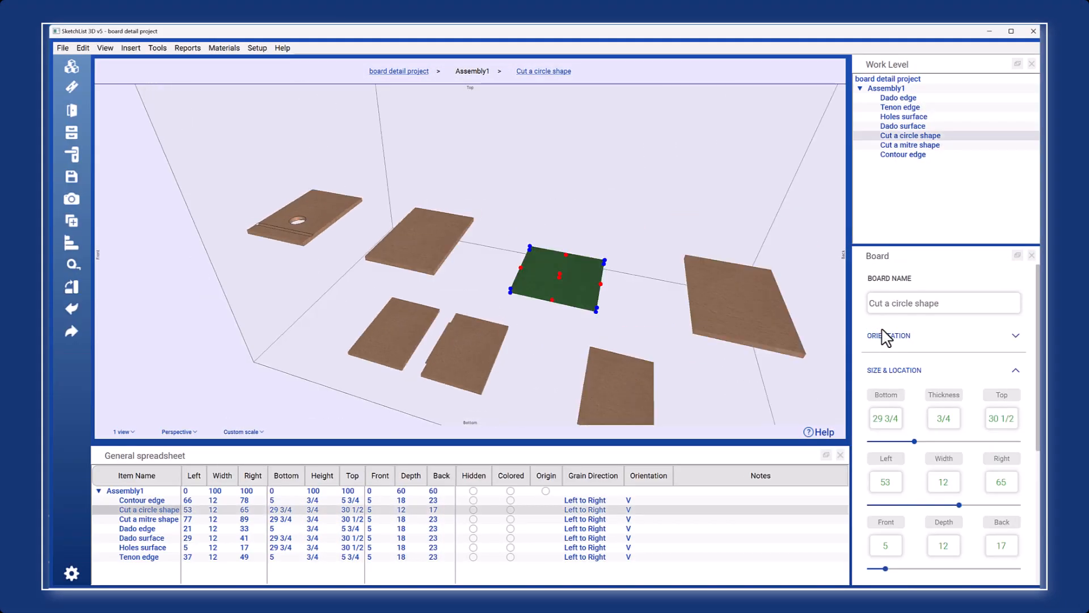
- Open the Cut a circle shape board for detailing, convert its outline to the inscribed circle and save the shape
scroll(888, 368, down, 5)
click(888, 433)
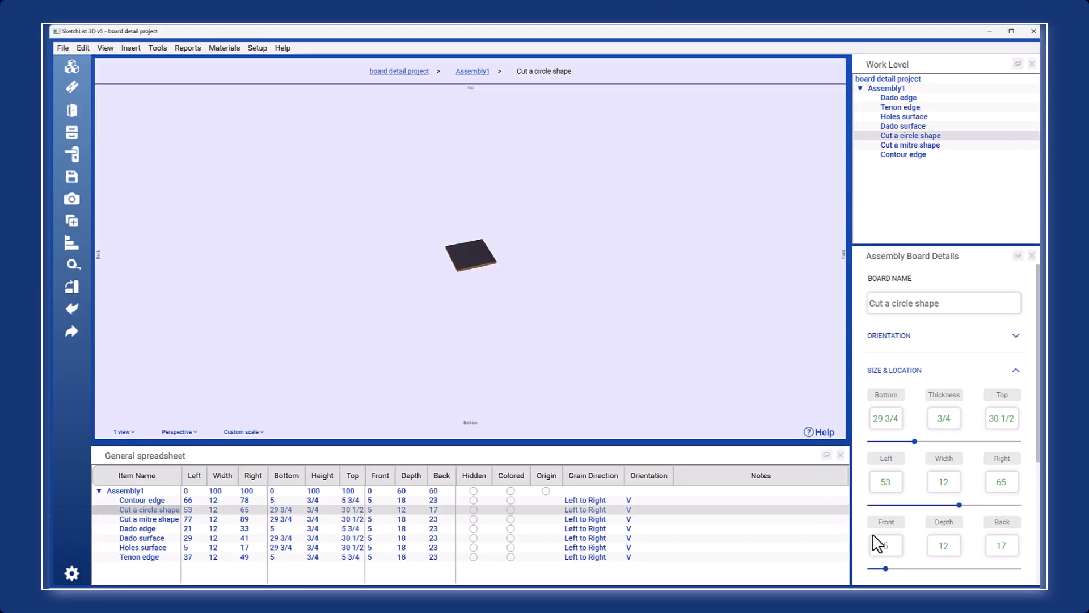
scroll(877, 542, down, 2)
click(877, 528)
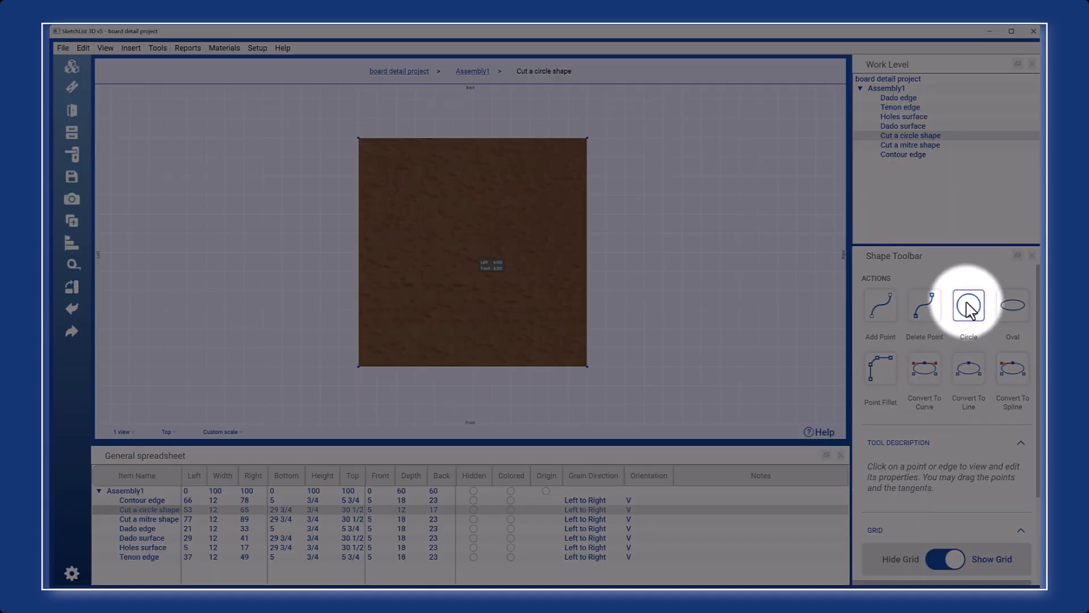
click(968, 306)
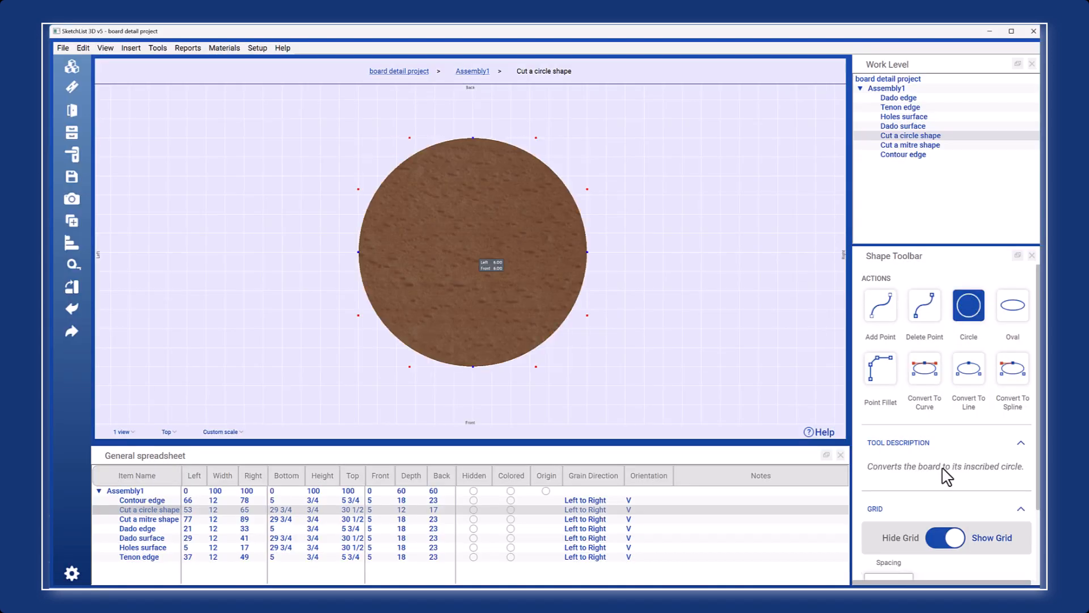
scroll(946, 477, down, 2)
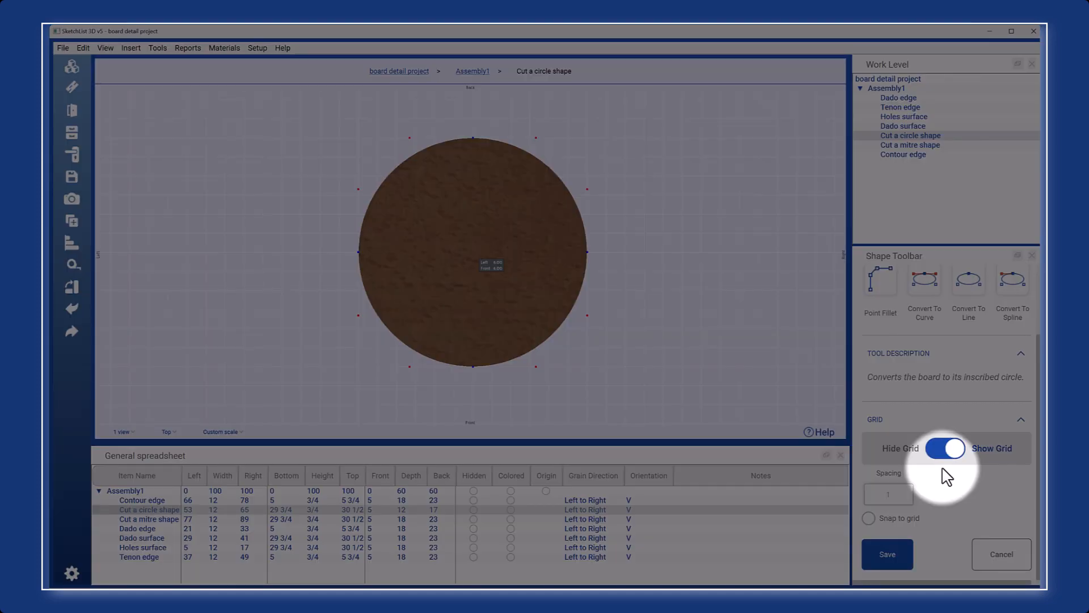
click(886, 547)
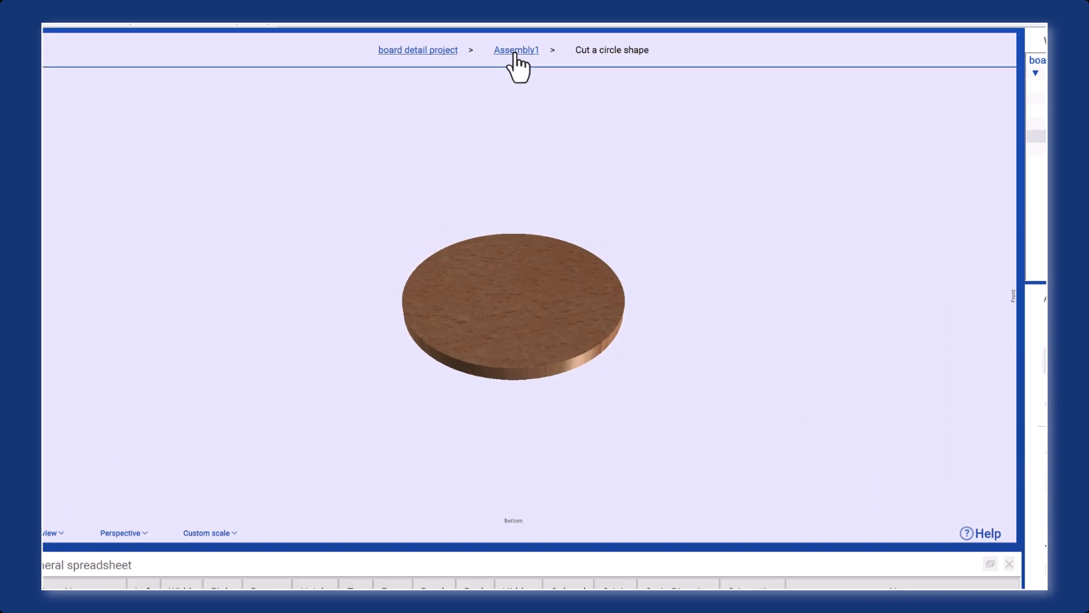
- Return to Assembly1 and open the outline of the Cut a mitre shape board for shape editing
click(472, 71)
drag(549, 433, 694, 384)
scroll(563, 413, up, 5)
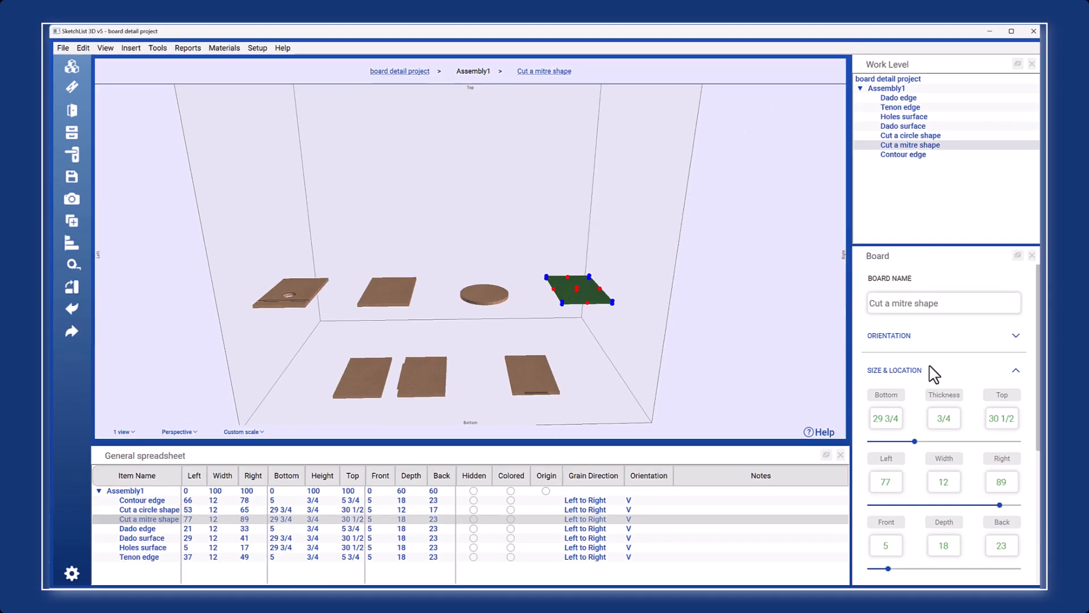
scroll(931, 368, down, 5)
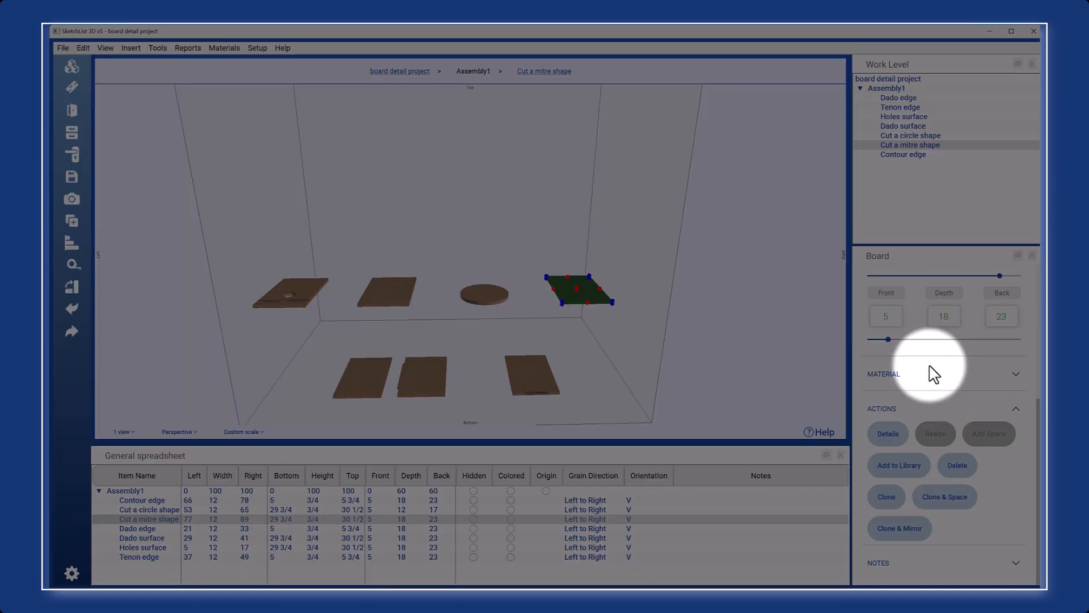
click(889, 434)
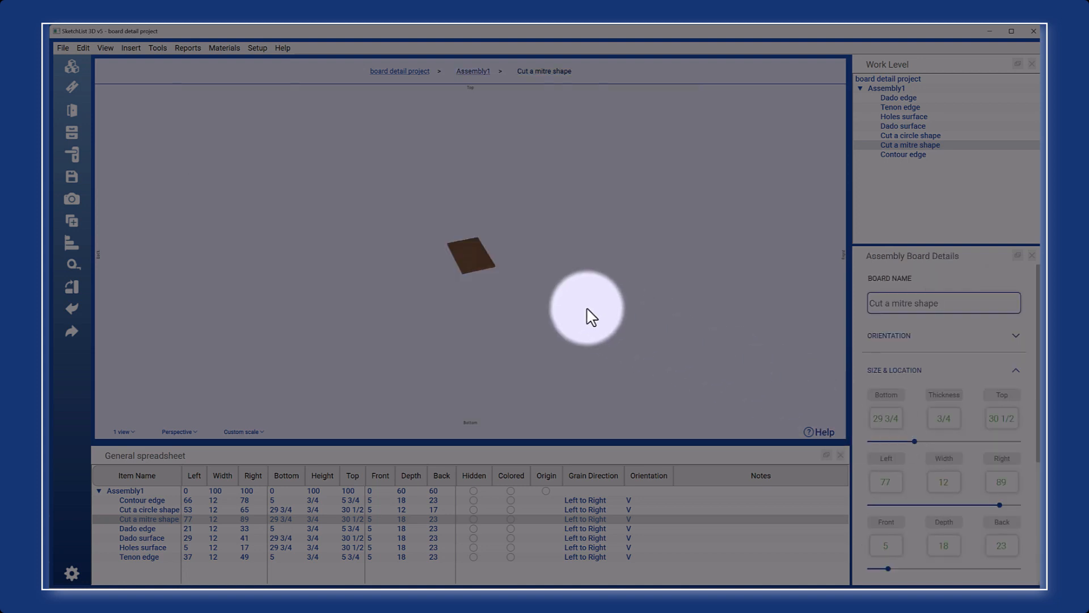
scroll(894, 435, down, 4)
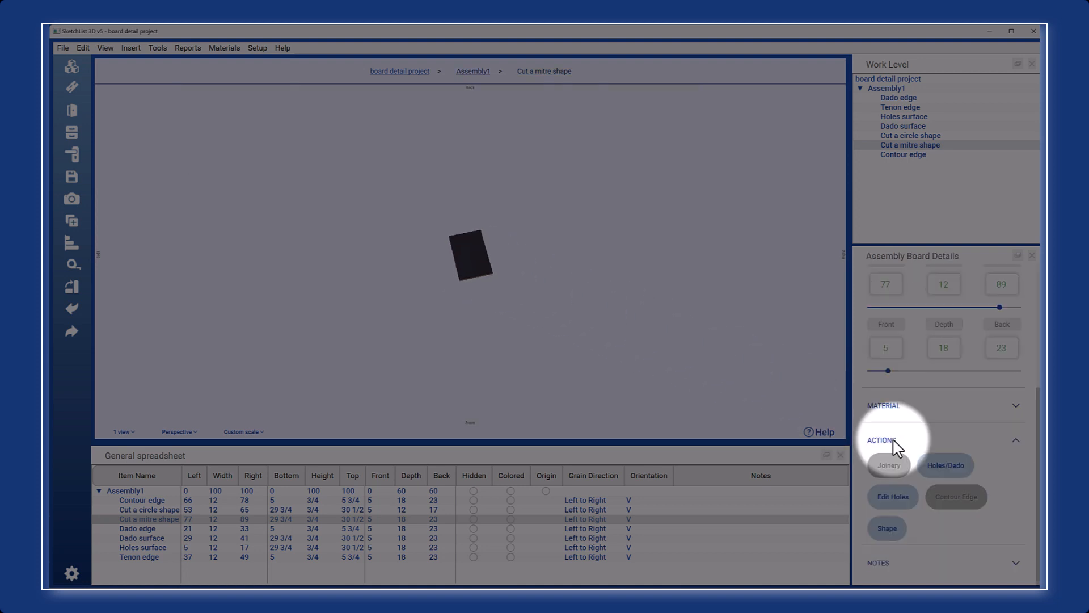
click(888, 529)
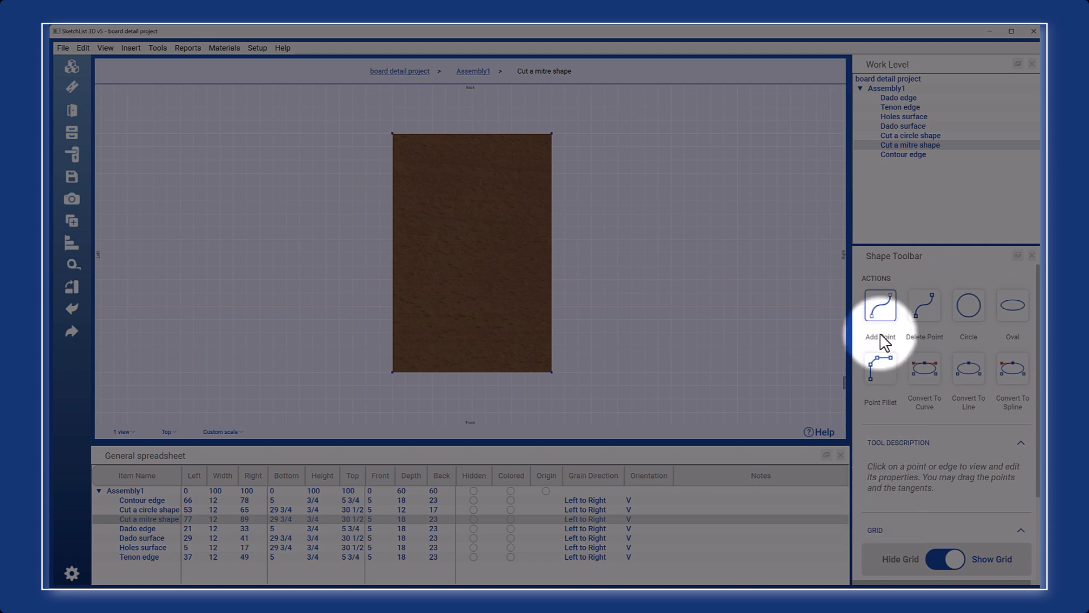
- Mitre the board's front-right corner by adding a point about 2 along each adjacent edge, with snap to grid enabled, and deleting the corner point
click(882, 307)
scroll(953, 472, down, 2)
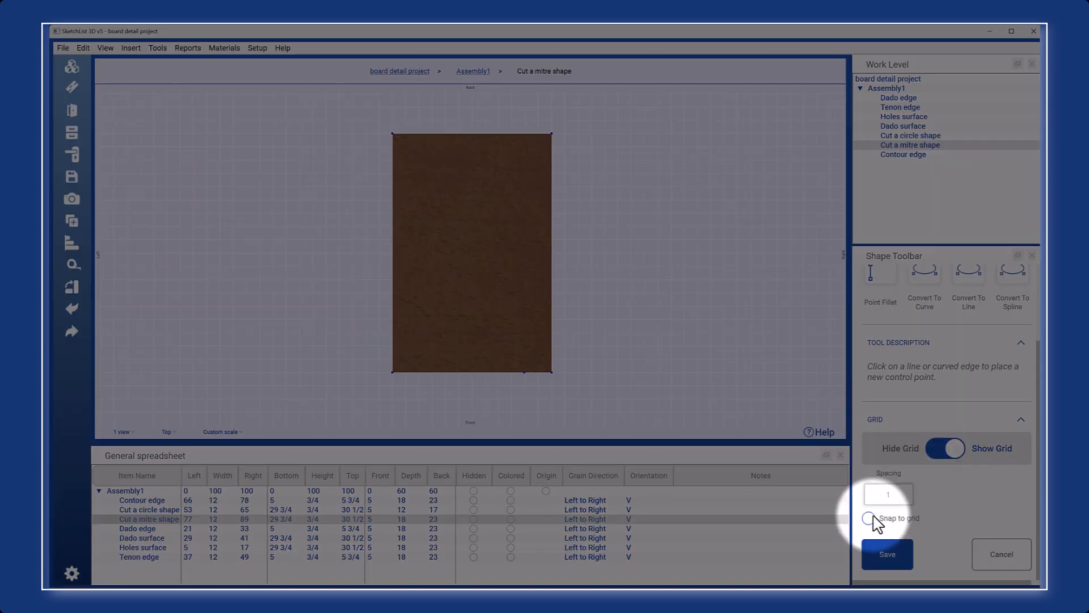
click(869, 518)
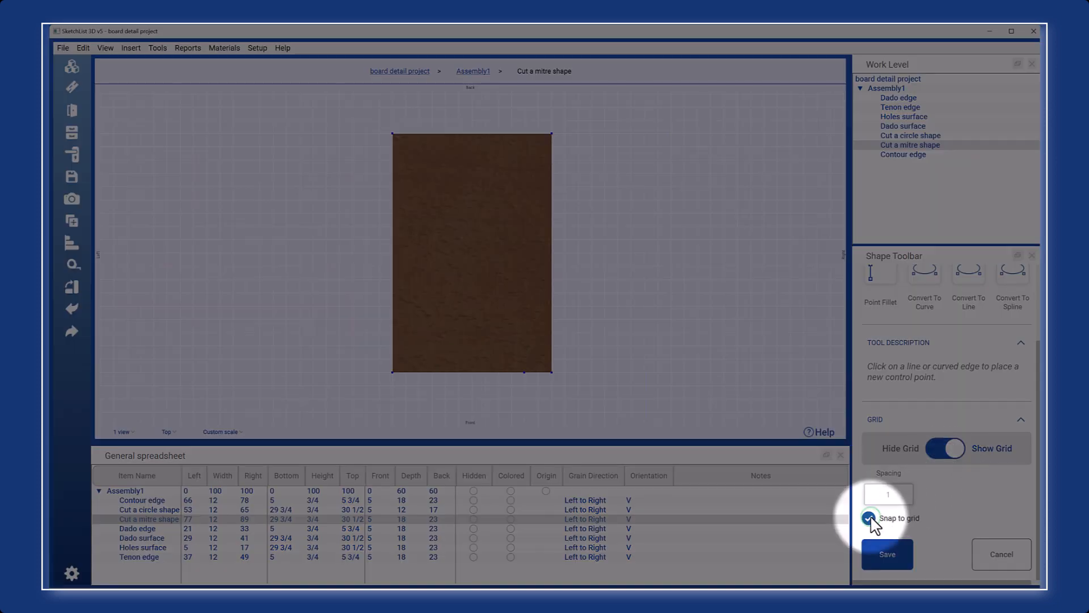
scroll(880, 310, up, 2)
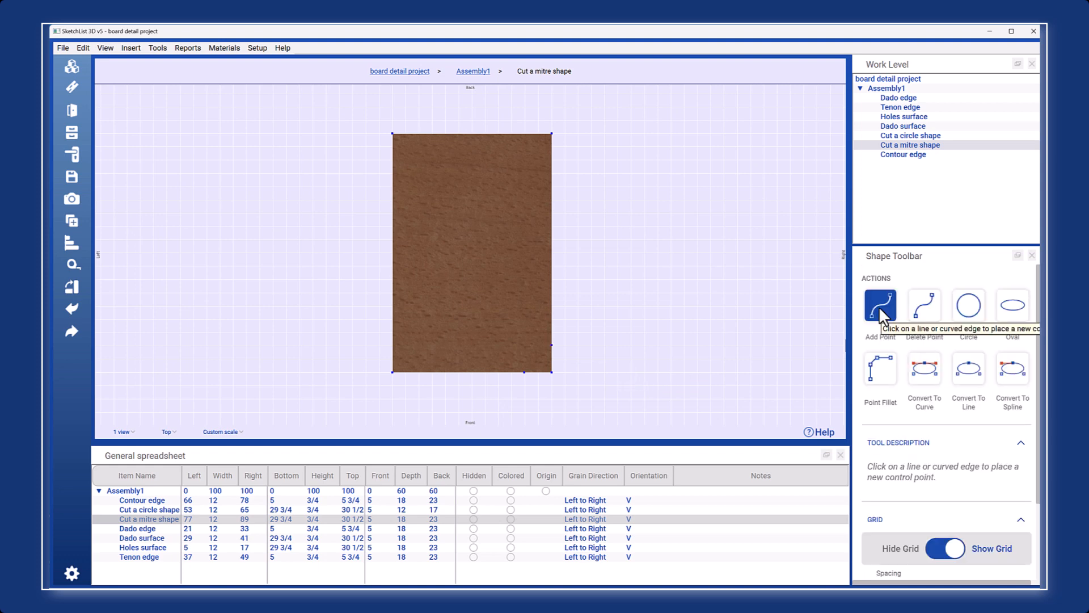
click(880, 308)
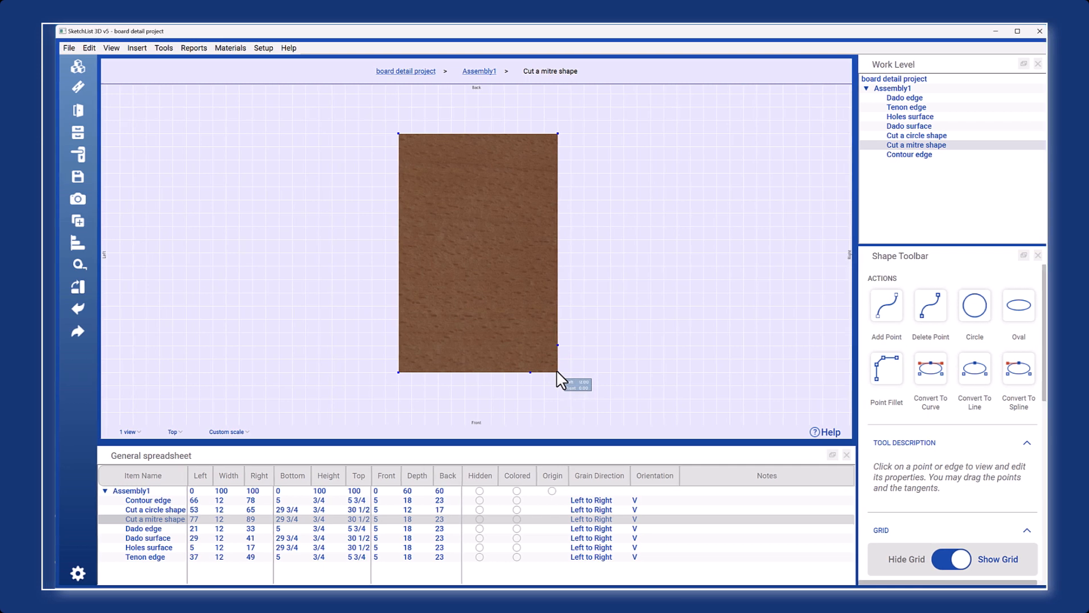
click(924, 307)
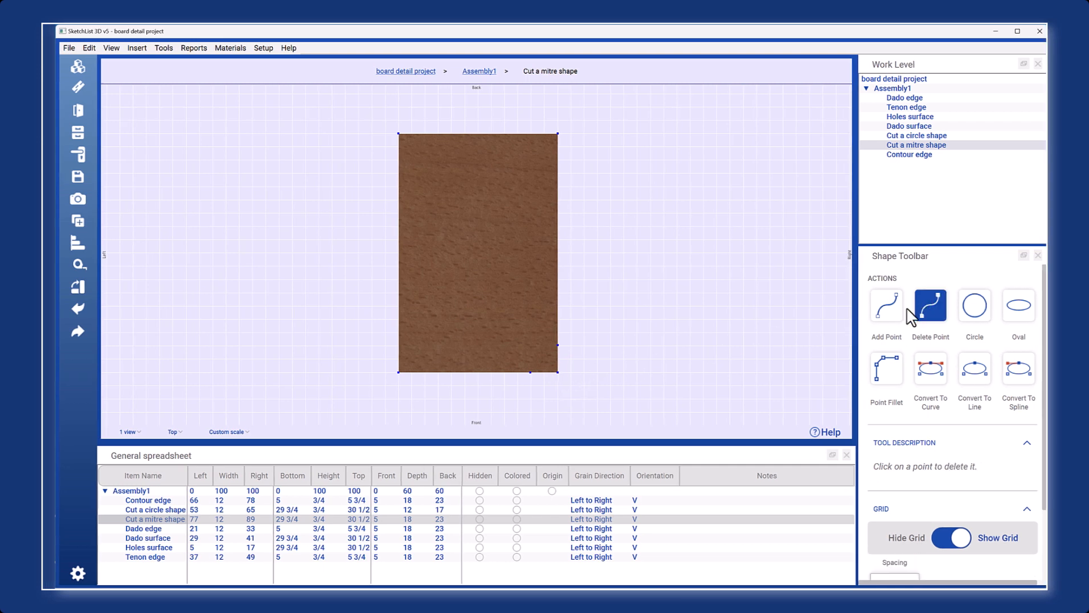
click(558, 372)
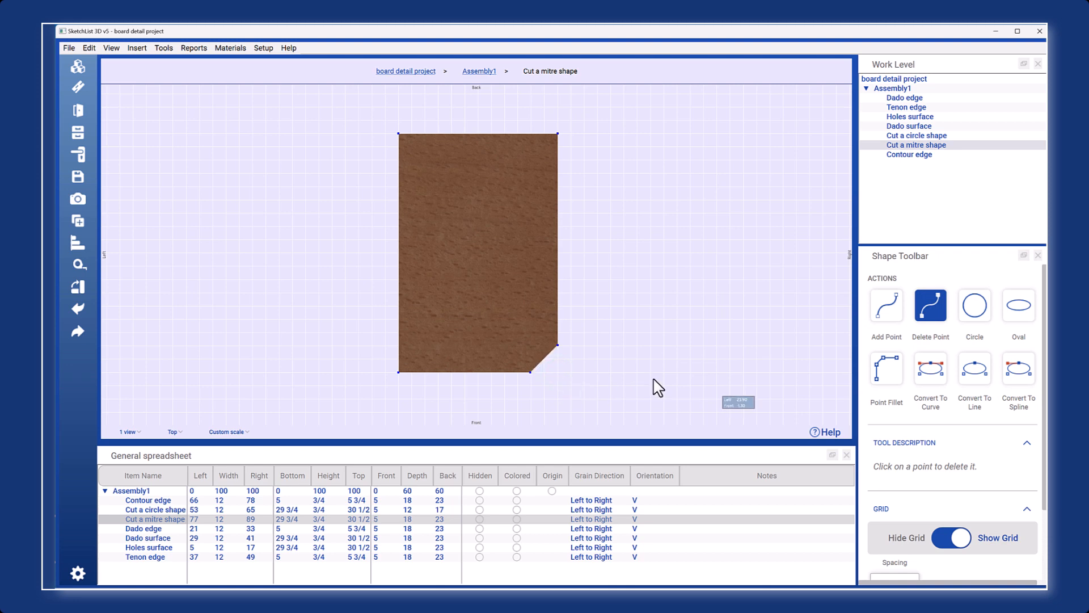
- Convert the mitred corner edge to a curve and reshape it by moving its tangent points outward
scroll(914, 400, down, 3)
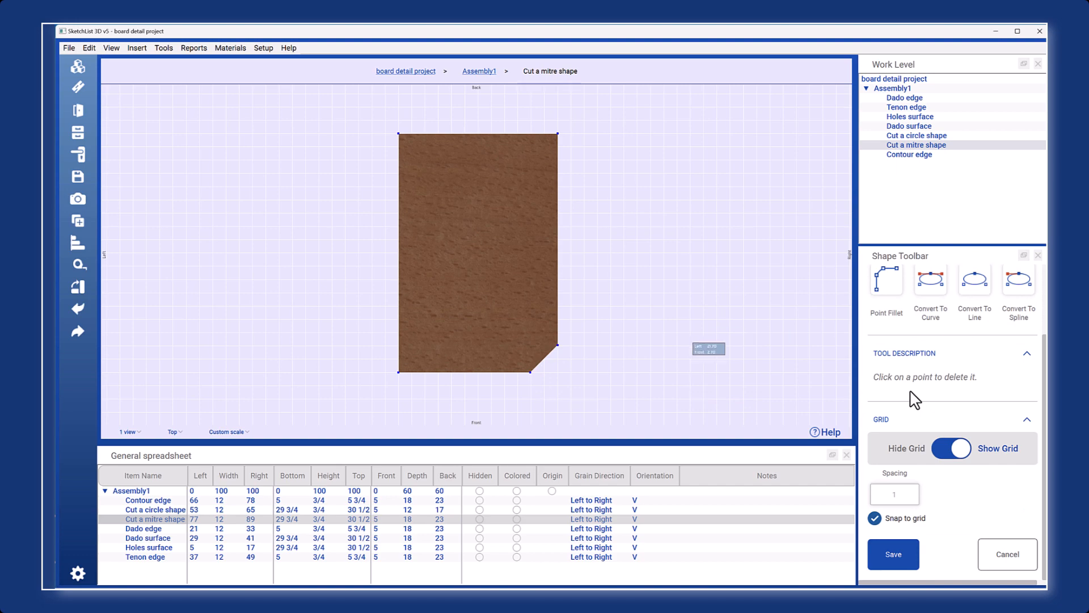
click(930, 280)
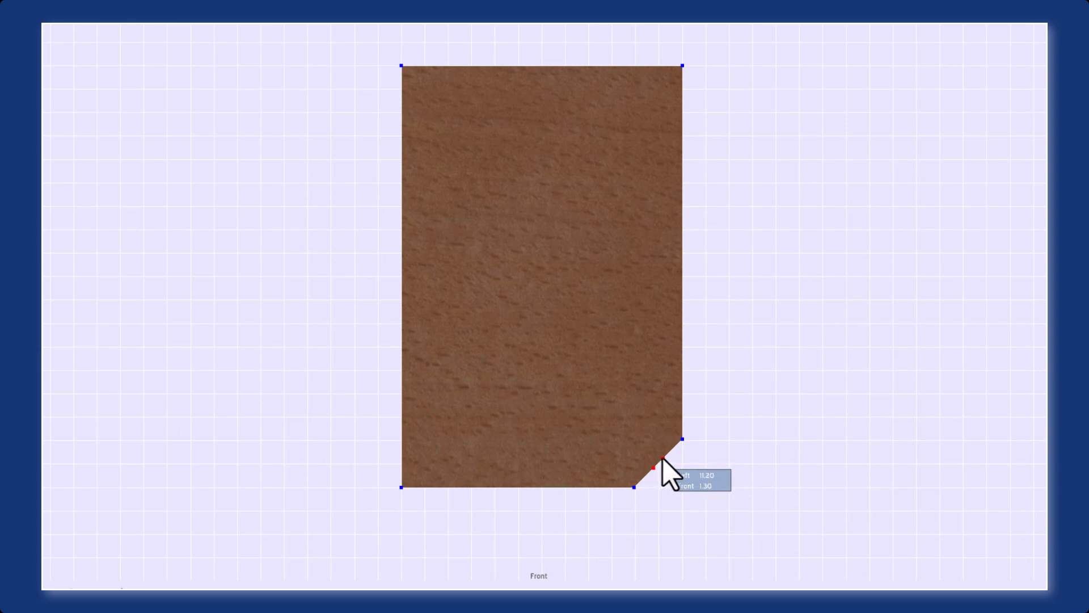
click(679, 475)
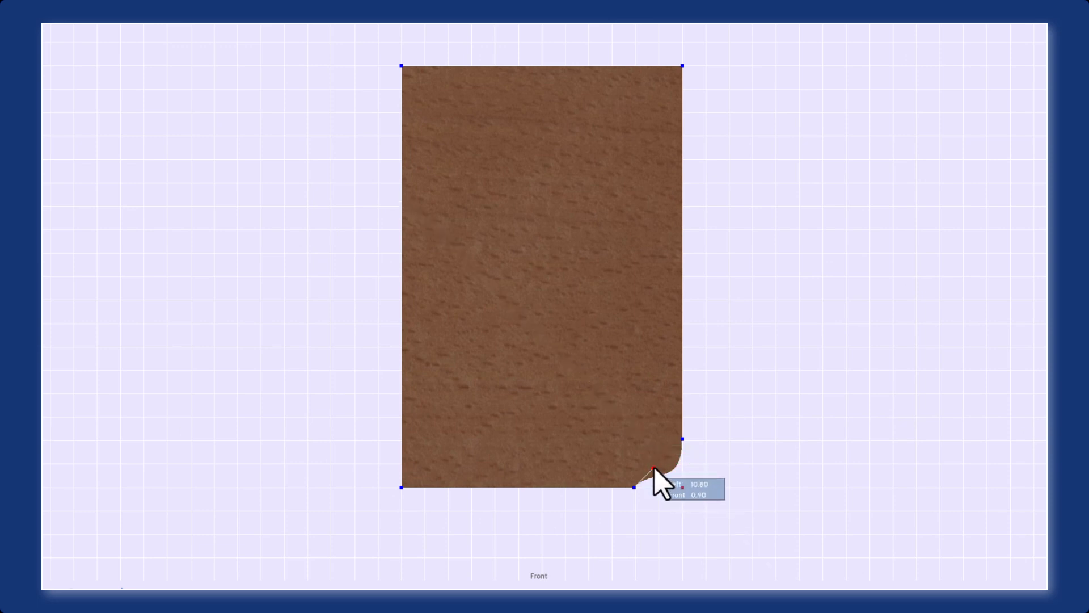
click(654, 467)
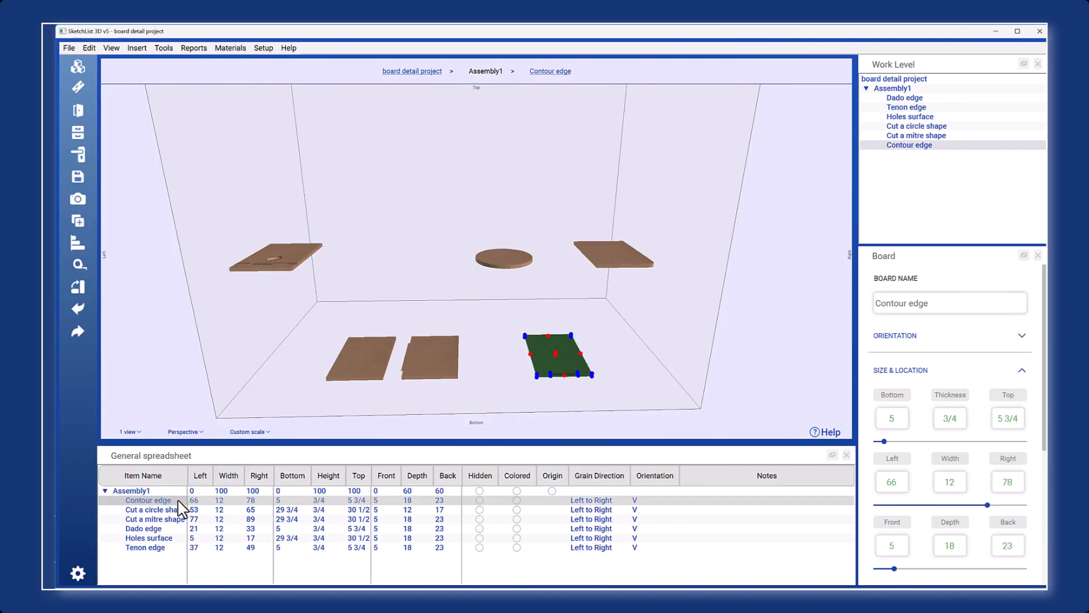
- Select the Cut a circle shape and Cut a mitre shape boards in turn to locate them in the assembly
click(183, 509)
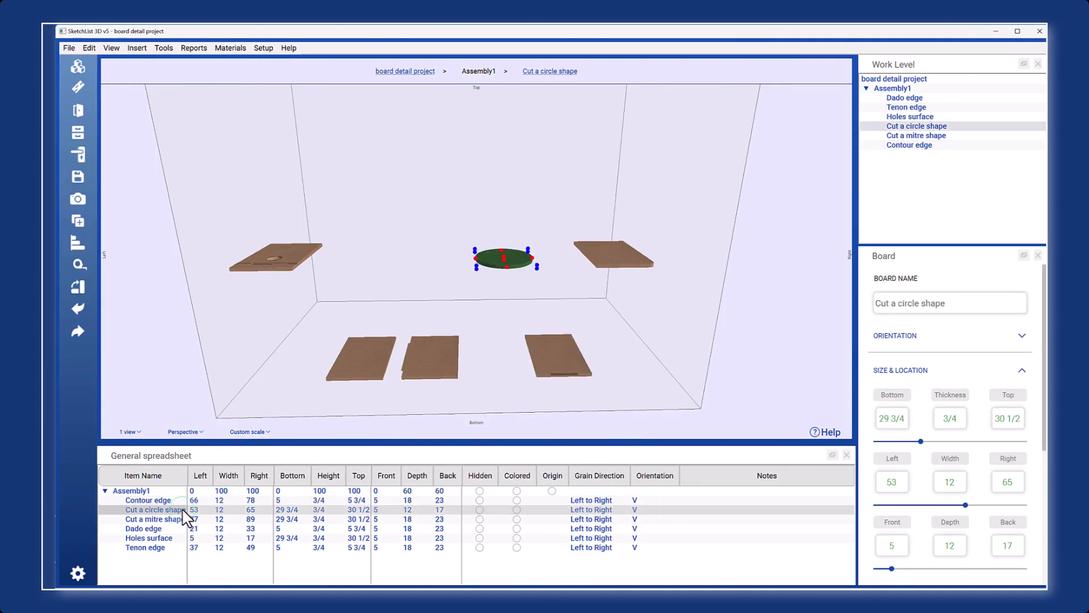
click(183, 520)
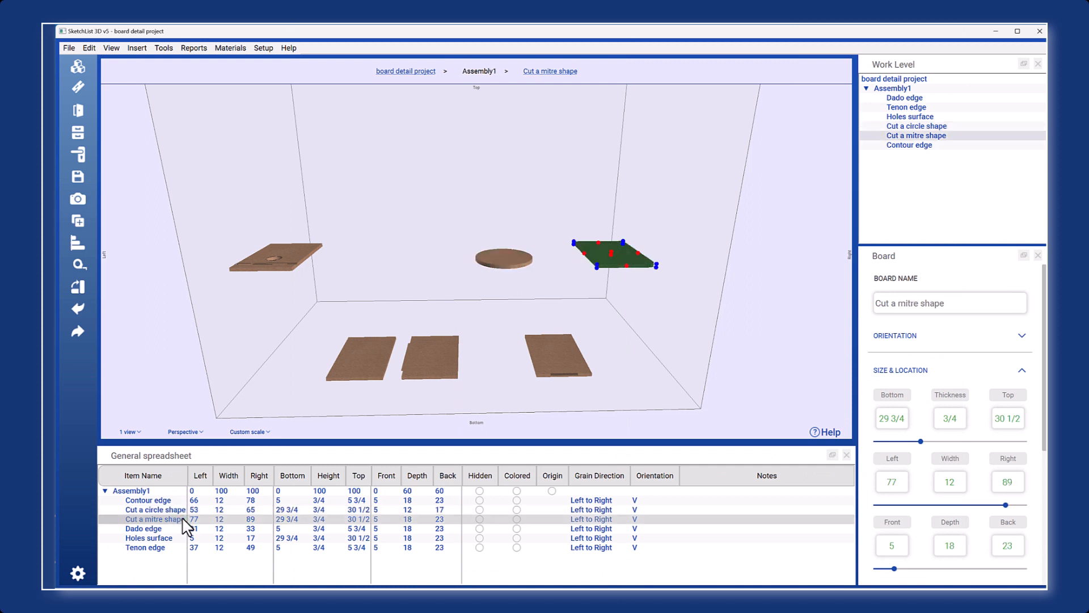